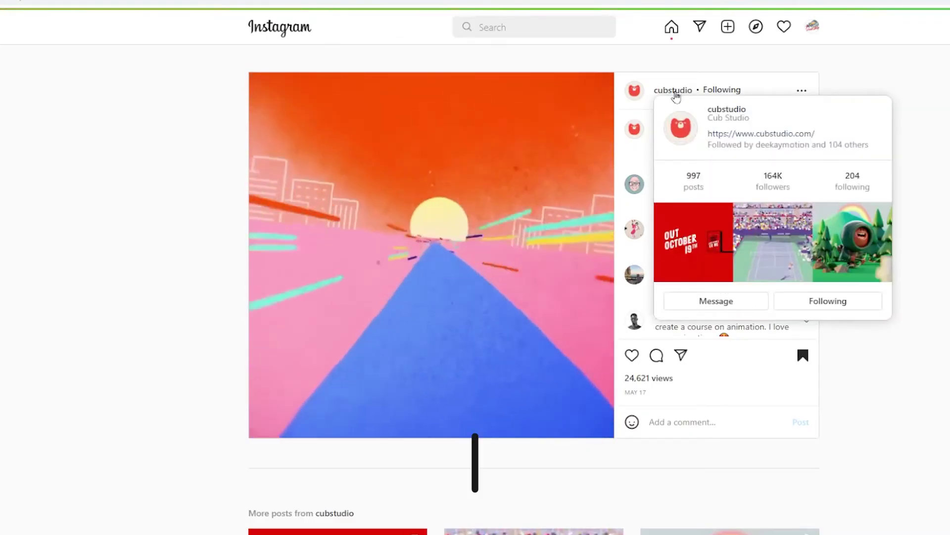
Open the cubstudio profile page from the pink-road animation post's username.
left_click(674, 93)
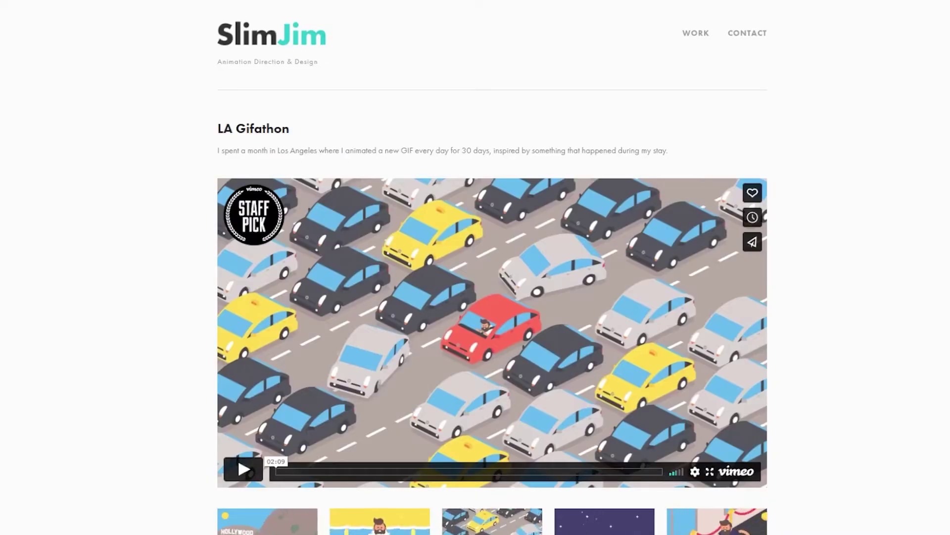
Scroll the LA Gifathon page past the Vimeo player to the GIF thumbnails.
scroll(492, 267, "down", 8)
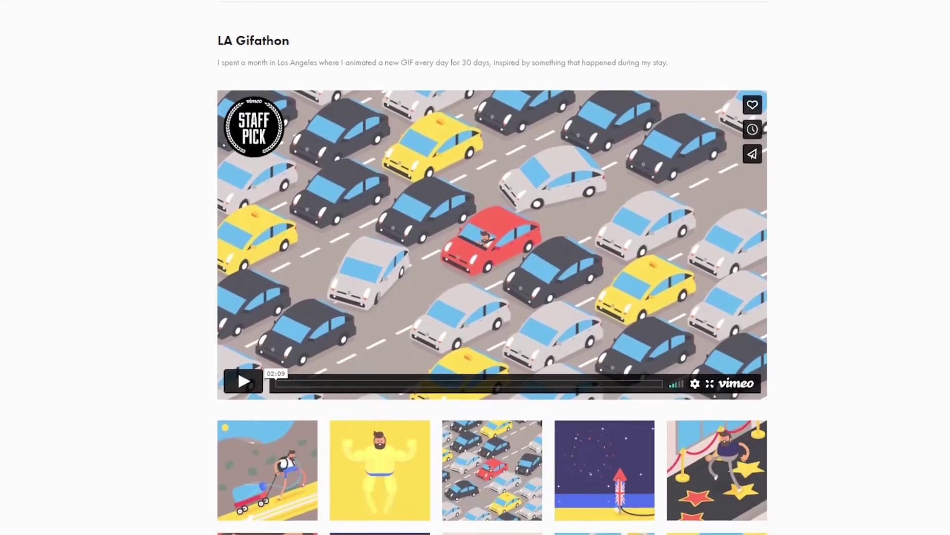
scroll(493, 268, "down", 4)
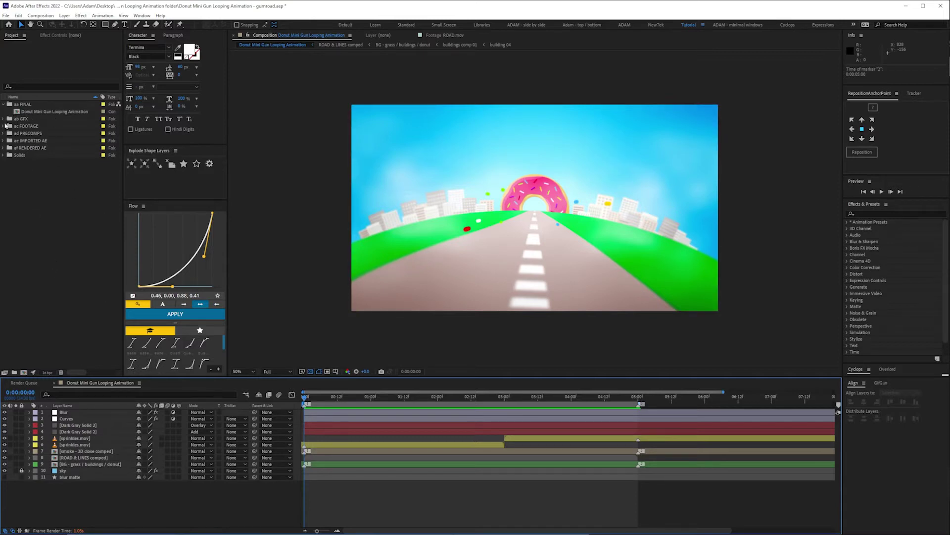
Expand the PRECOMPS and _MAIN folders and open the ROAD displace pre composition.
left_click(3, 133)
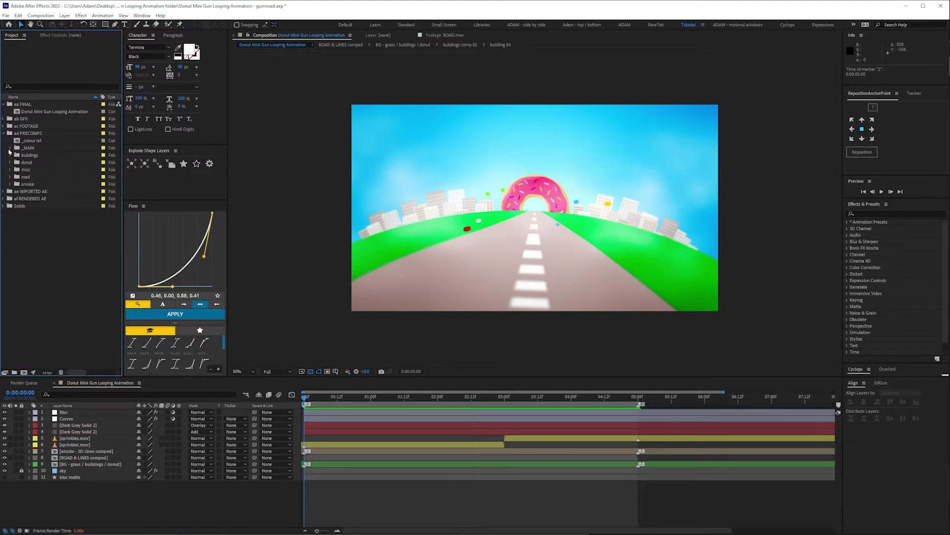
left_click(9, 148)
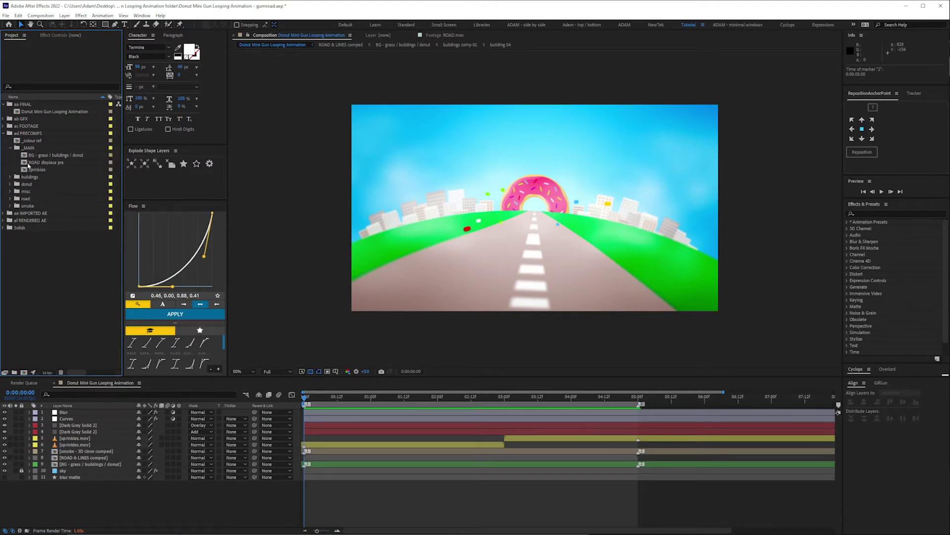
double_click(46, 164)
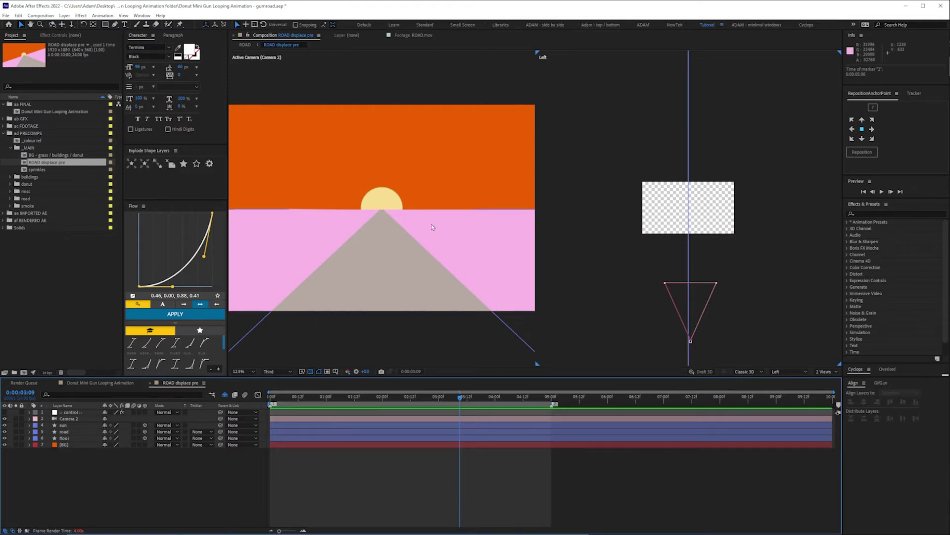
Preview ROAD displace pre to watch the road and sun scene rock side to side.
key("space")
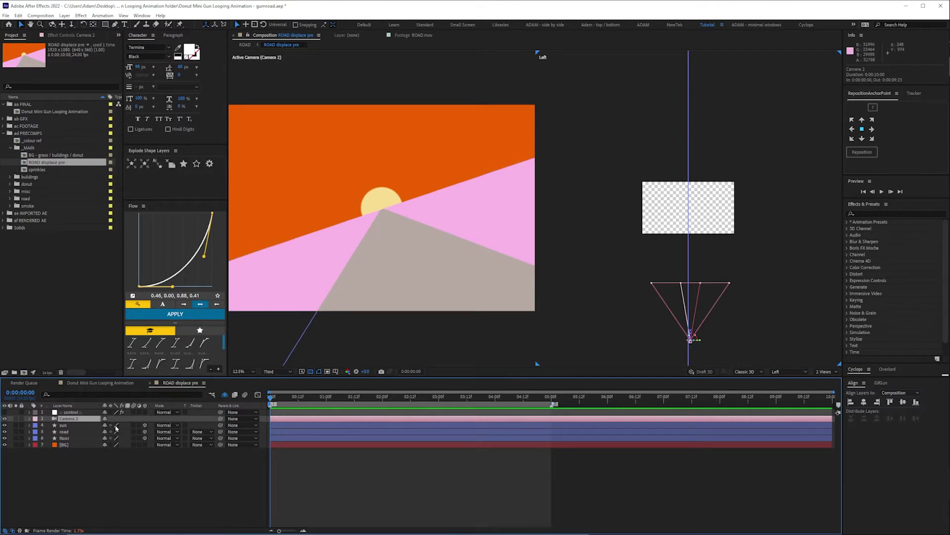
Inspect Camera 2's looping Z Position and Z Rotation wiggle expressions (freq 1.1, amp 15), then preview.
left_click(307, 459)
key("e")
key("e")
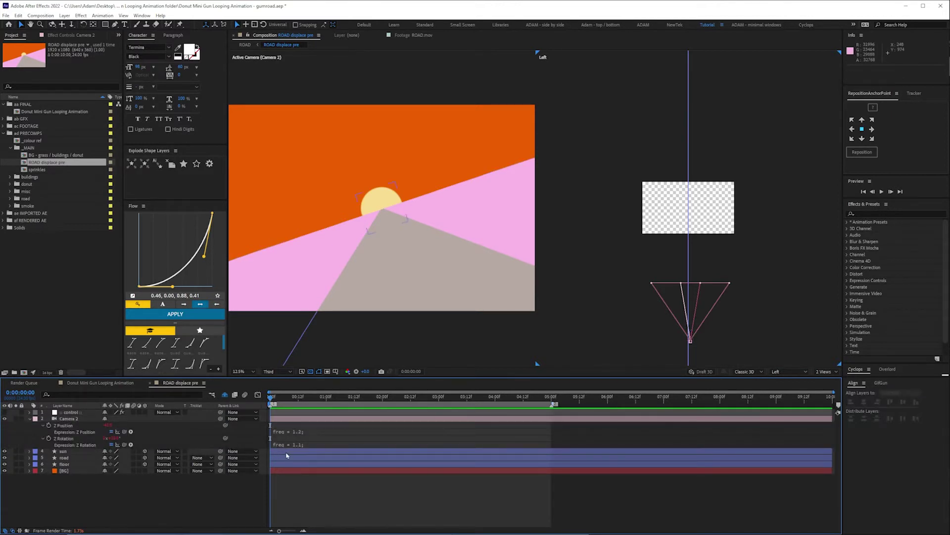
left_click(289, 446)
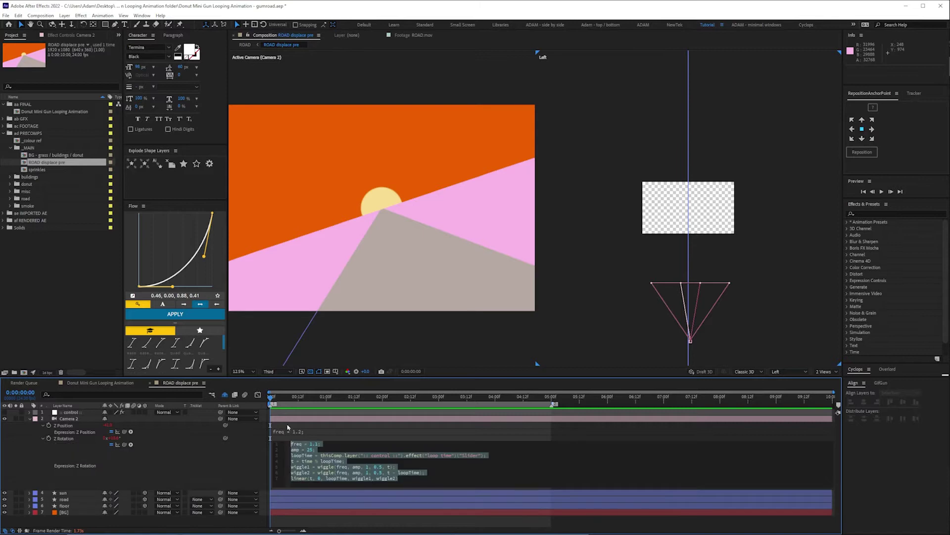
left_click(315, 466)
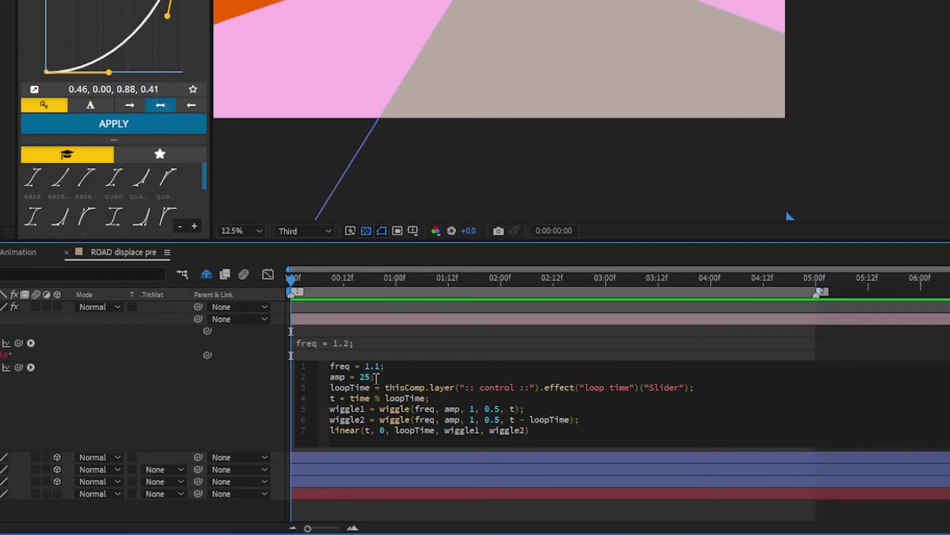
left_click(335, 345)
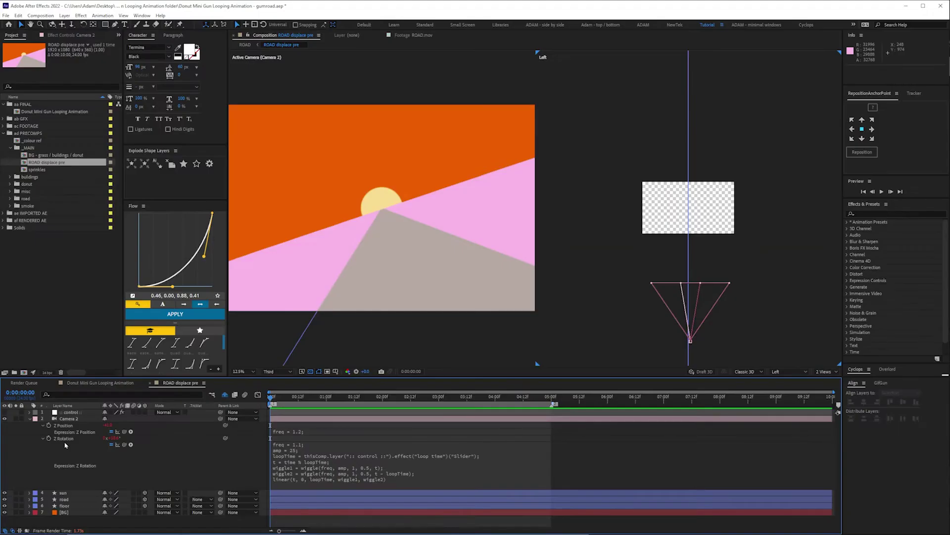
key("space")
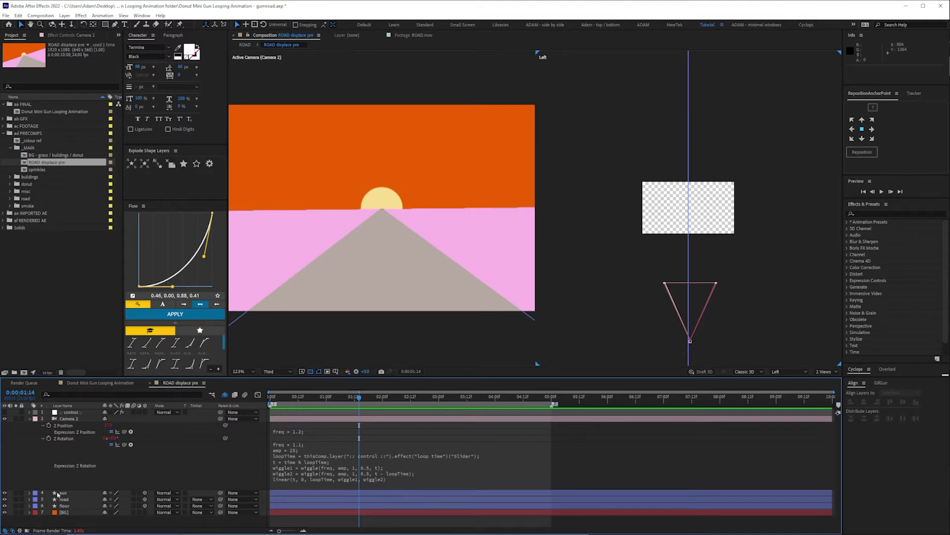
Collapse Camera 2, check the control layer's loop time slider, then reselect Camera 2.
left_click(29, 419)
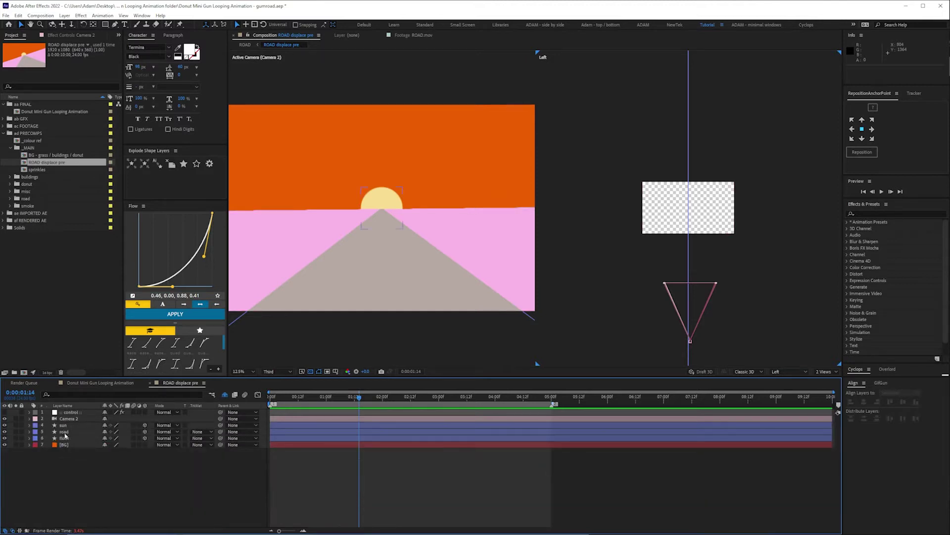
left_click(62, 424)
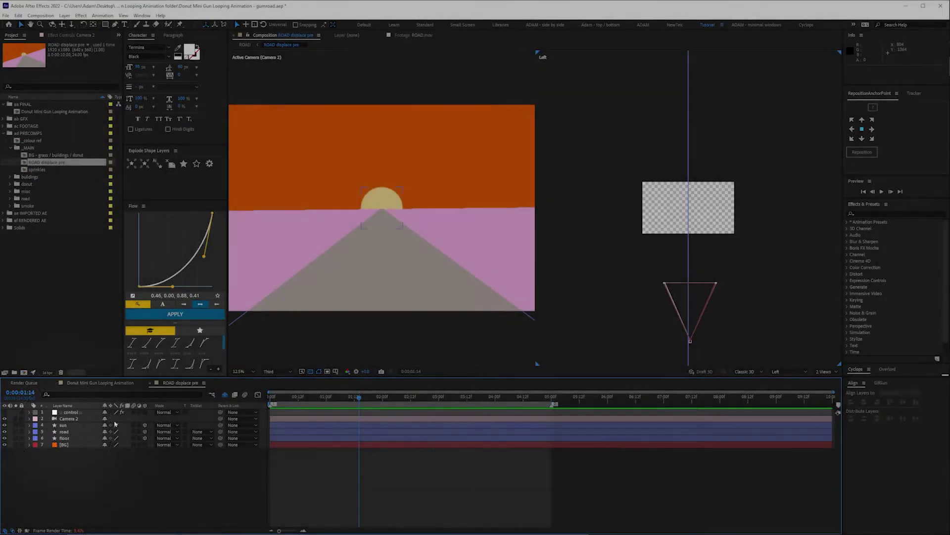
left_click(69, 425)
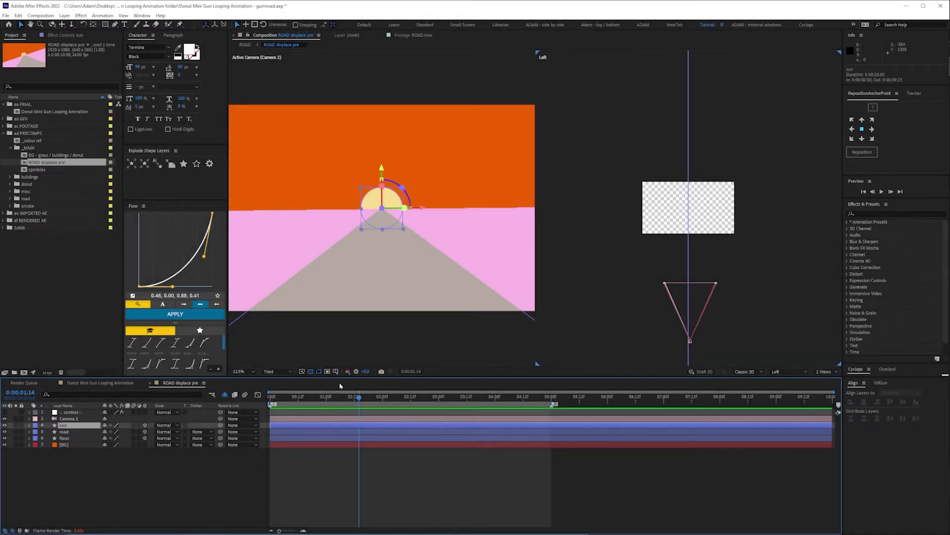
left_click(68, 412)
left_click(69, 35)
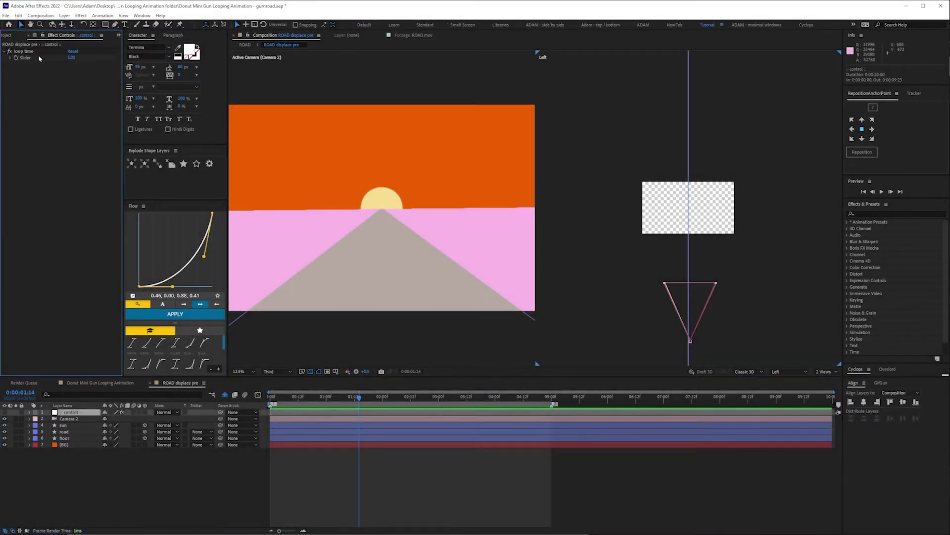
left_click(68, 418)
key("u")
key("u")
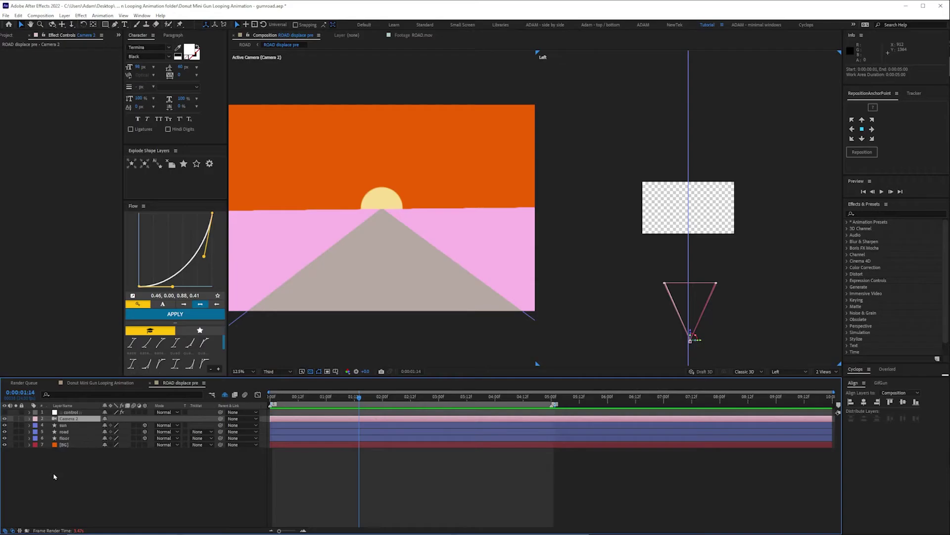
Solo the road layer, then reopen the Donut Mini Gun Looping Animation composition.
left_click(67, 432)
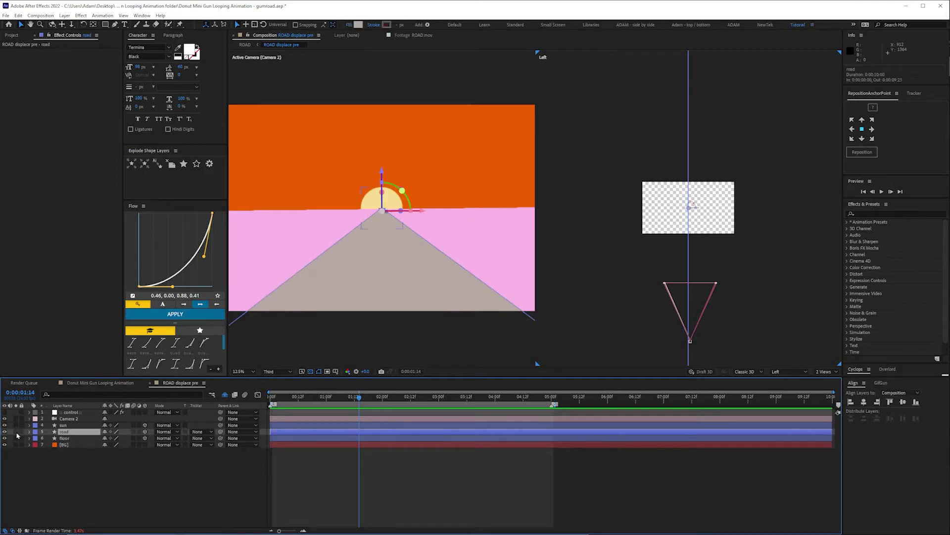
left_click(16, 431)
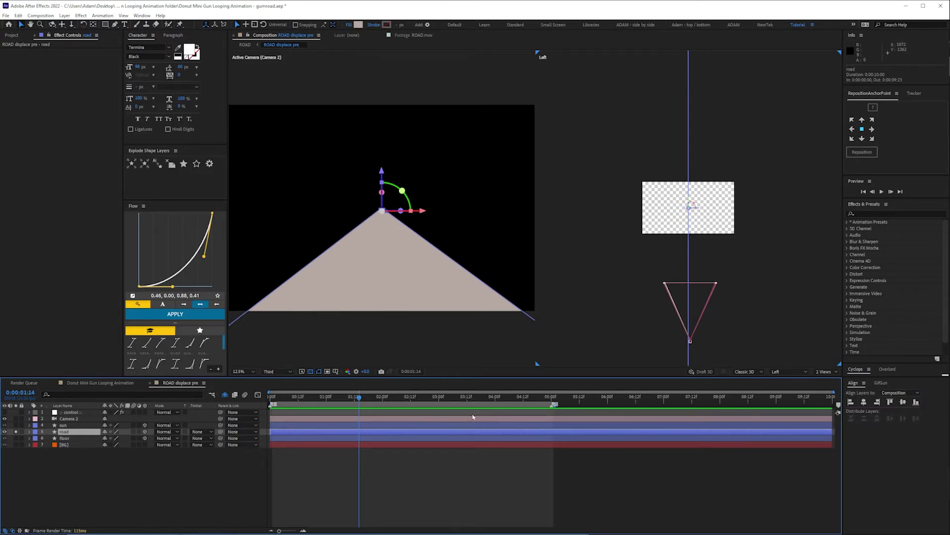
left_click(17, 35)
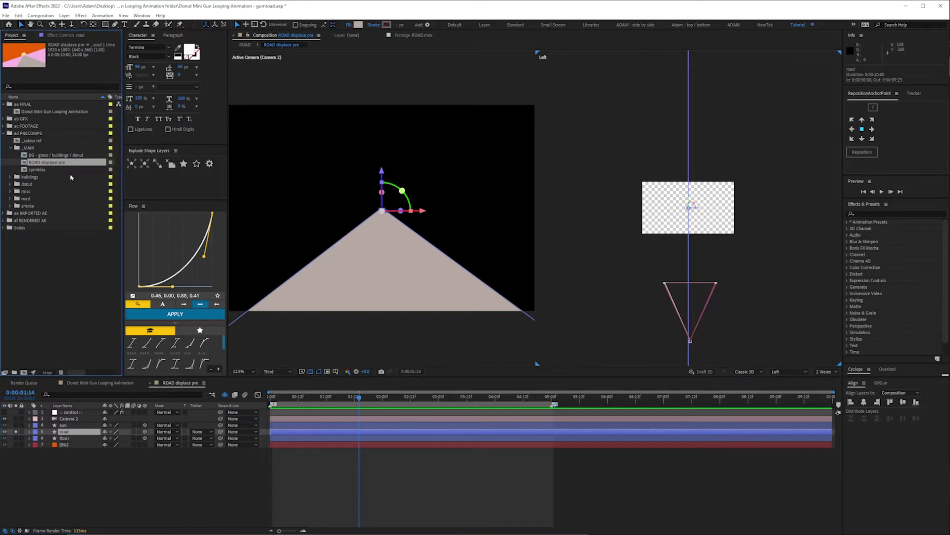
double_click(45, 112)
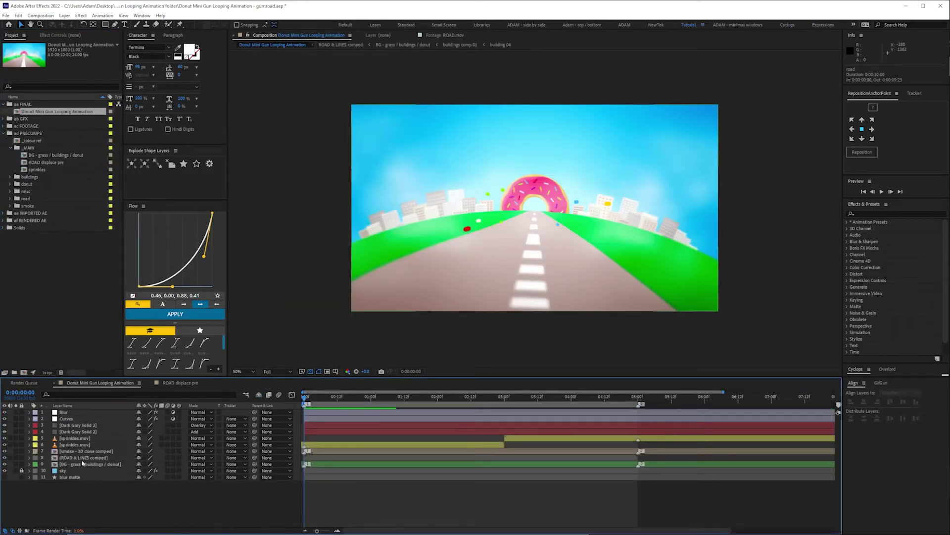
In ROAD & LINES comped, solo and scrub ROAD.mov, unsolo it, then open ROAD LINE displace pre.
double_click(76, 458)
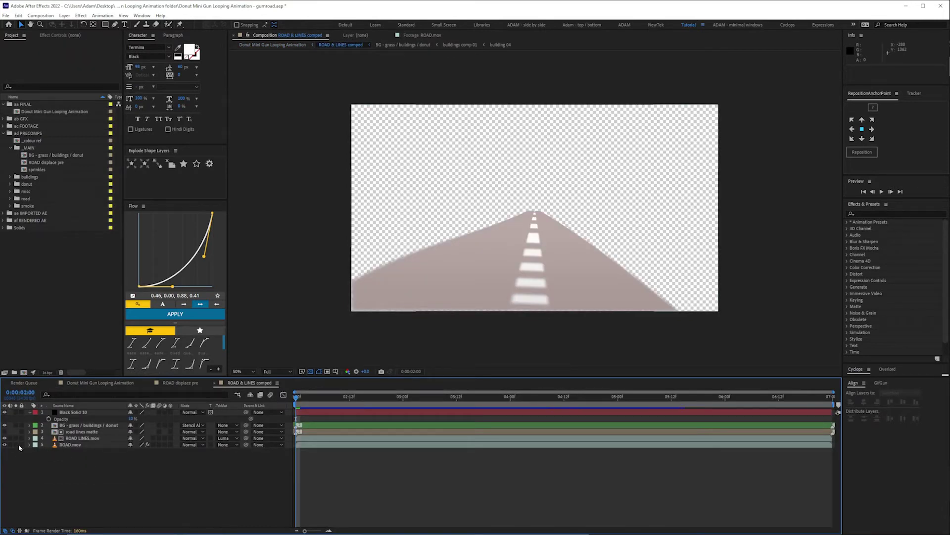
left_click(16, 444)
left_click_drag(324, 401, 511, 419)
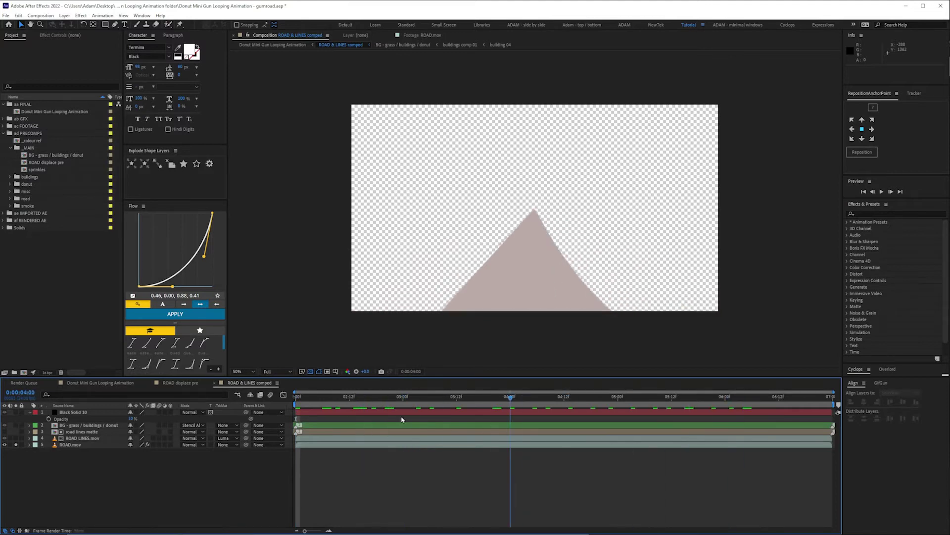
left_click(16, 445)
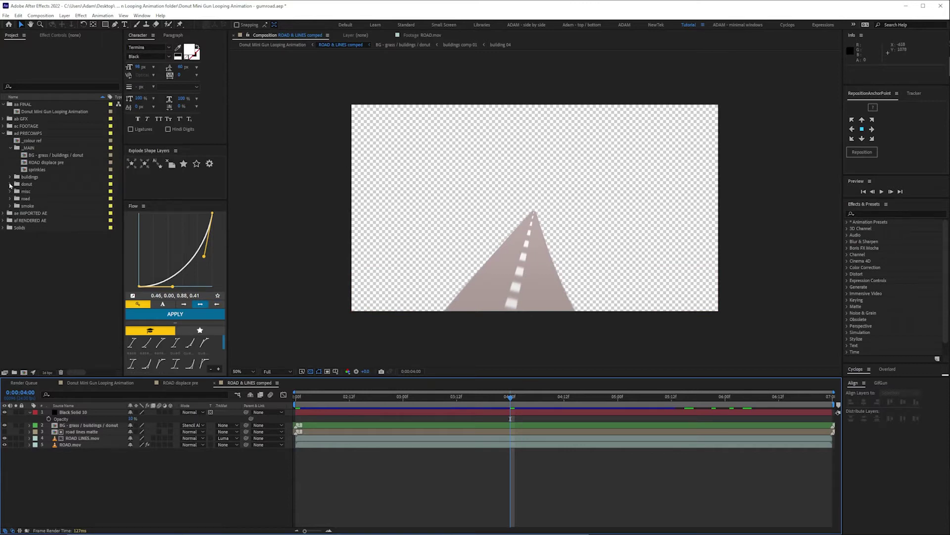
left_click(10, 198)
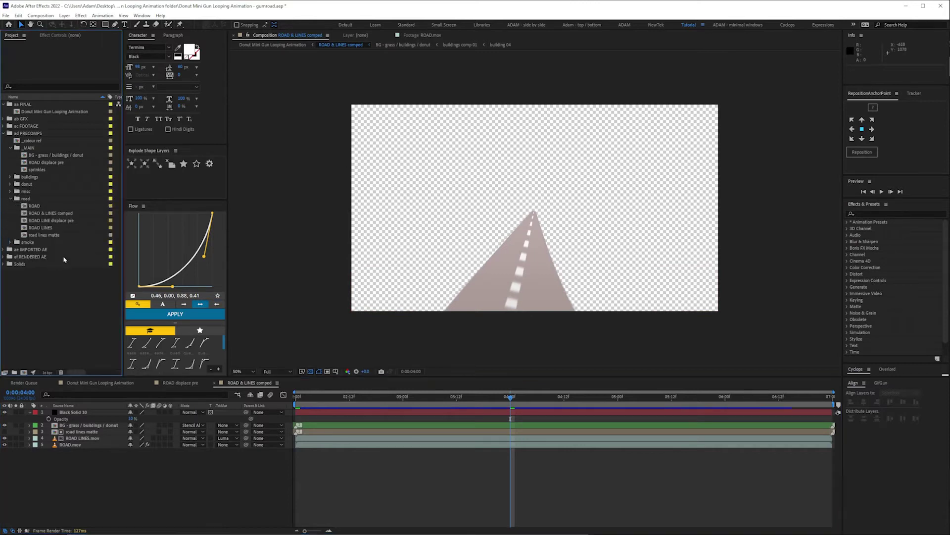
double_click(61, 222)
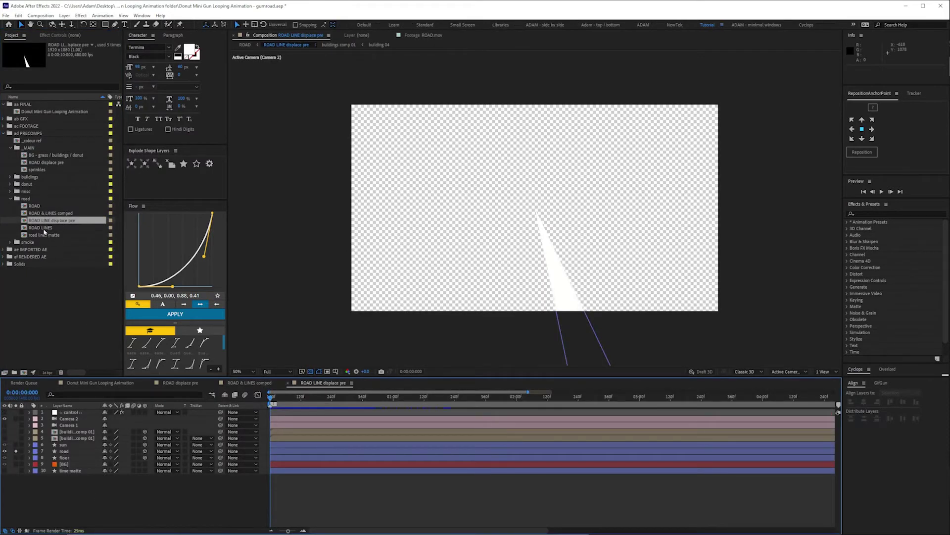
Open the ROAD comp at 0:00:03:01, then view the road layer's Time Displacement settings in ROAD LINE displace pre.
double_click(35, 206)
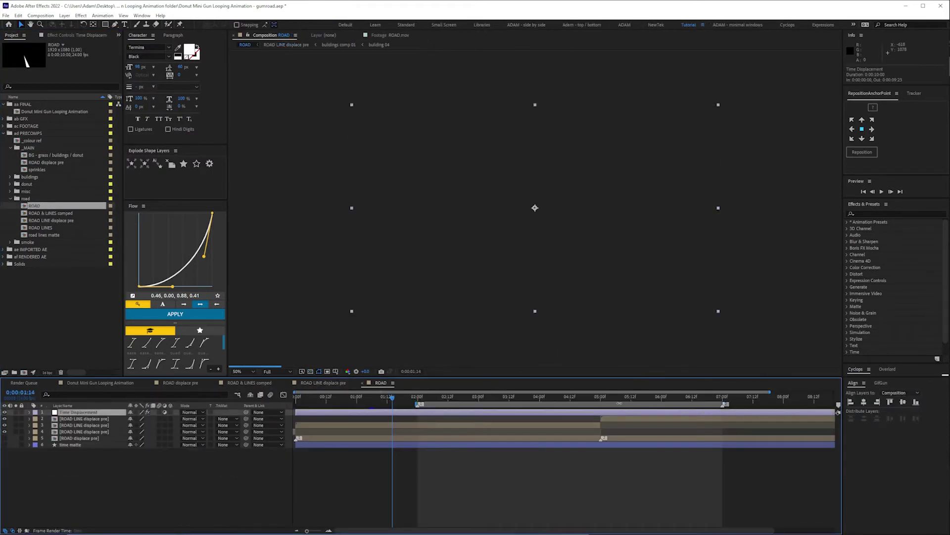
left_click(477, 396)
left_click(75, 420)
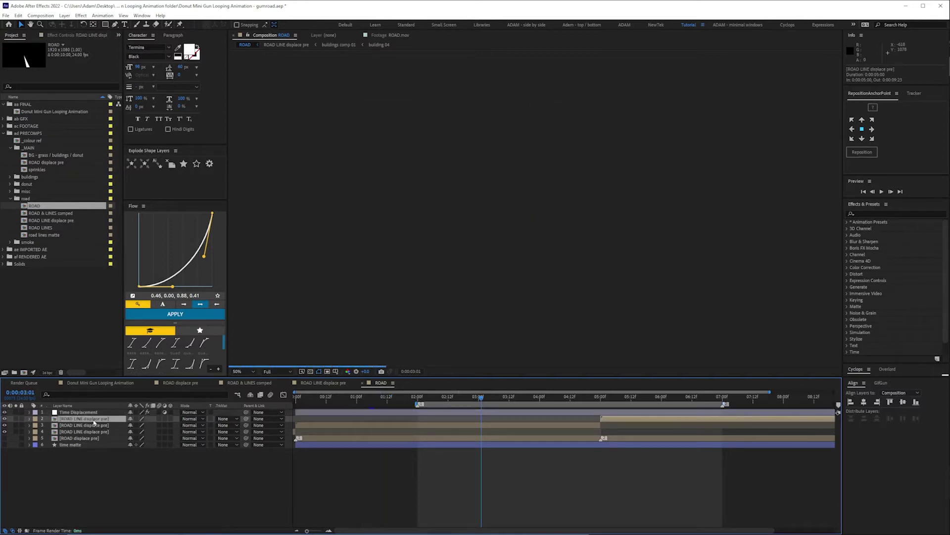
double_click(92, 420)
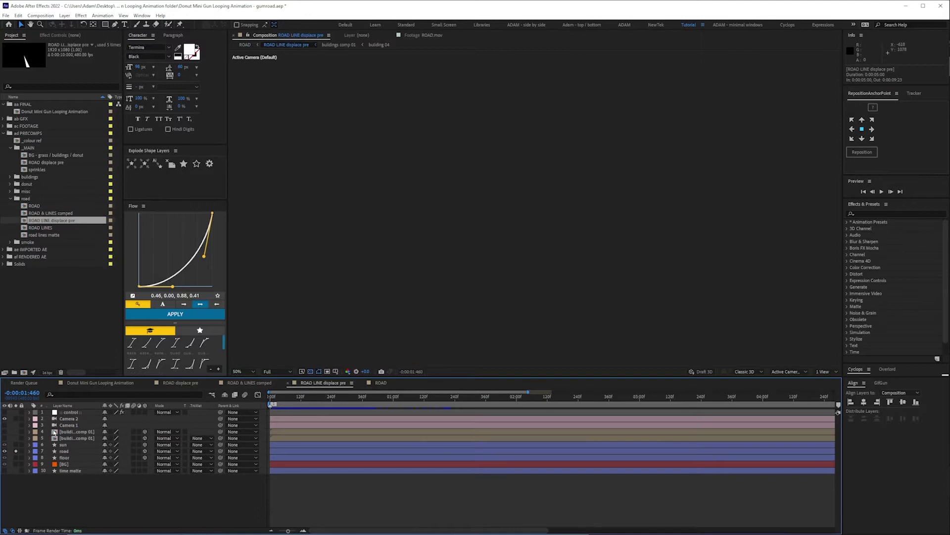
left_click(65, 452)
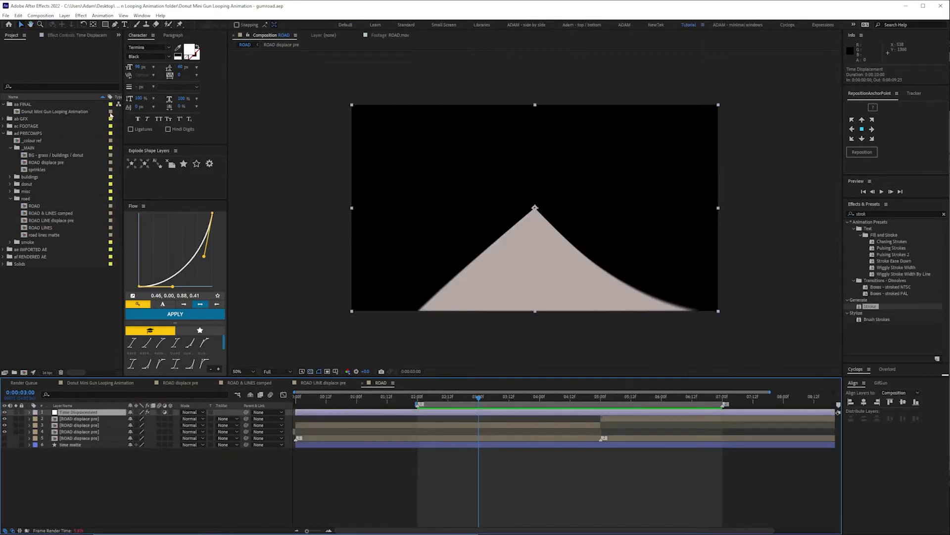
left_click(66, 36)
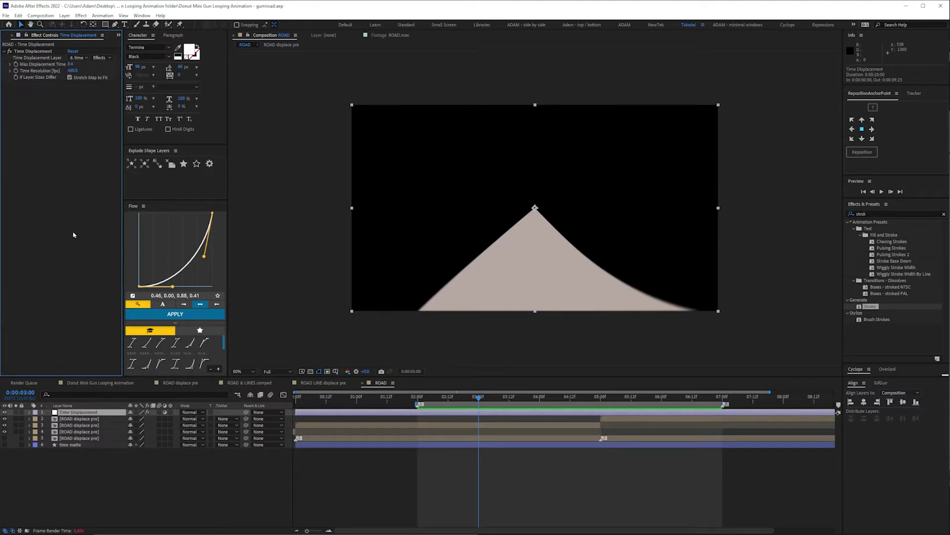
Show and hide the time matte layer, then open BG - grass / buildings / donut.
left_click(69, 445)
left_click(5, 445)
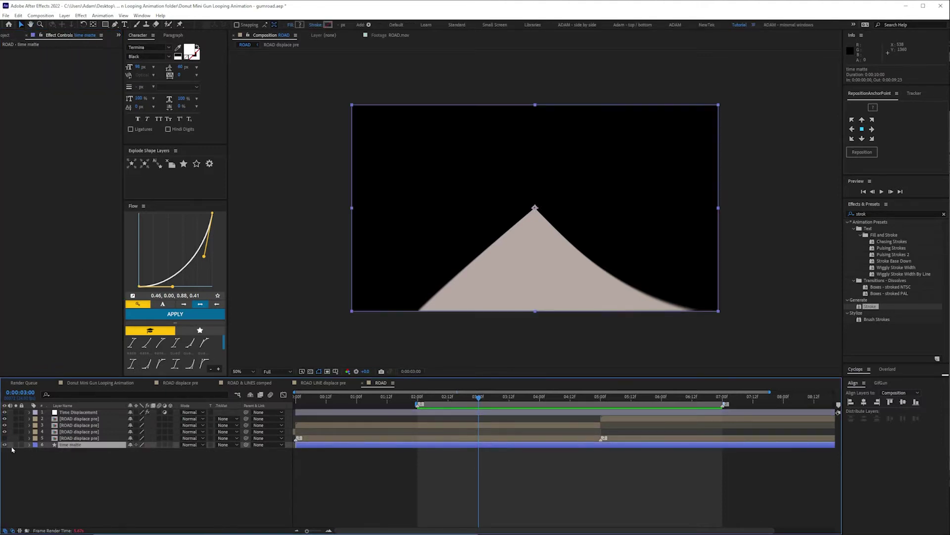
left_click(81, 497)
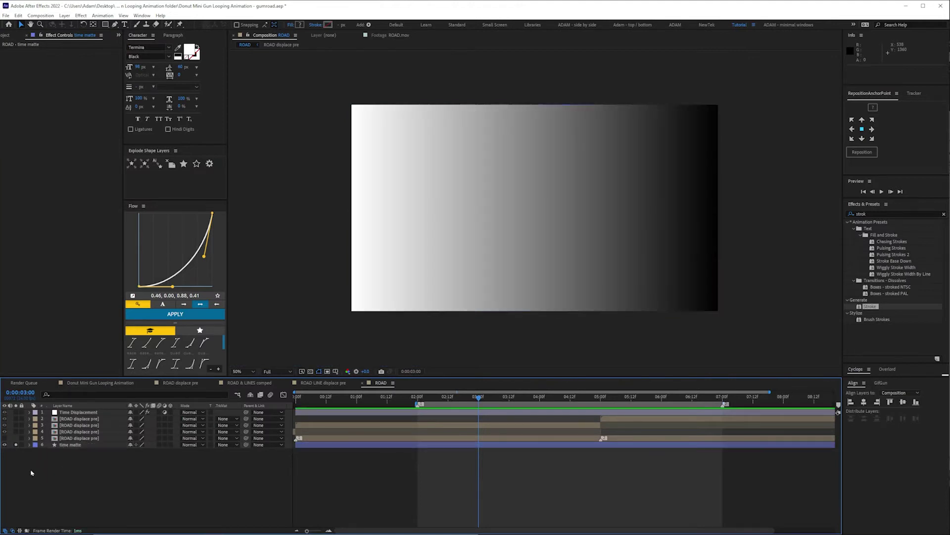
left_click(4, 444)
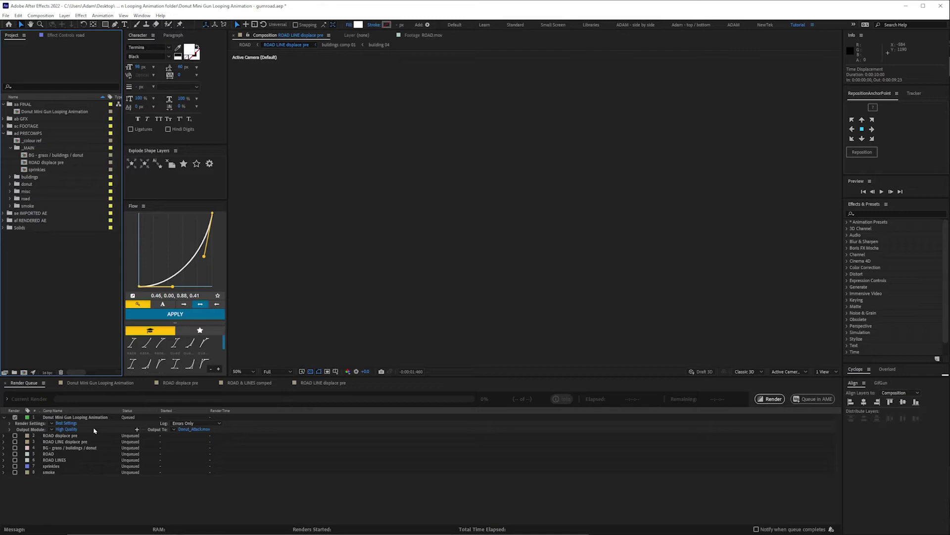
double_click(55, 155)
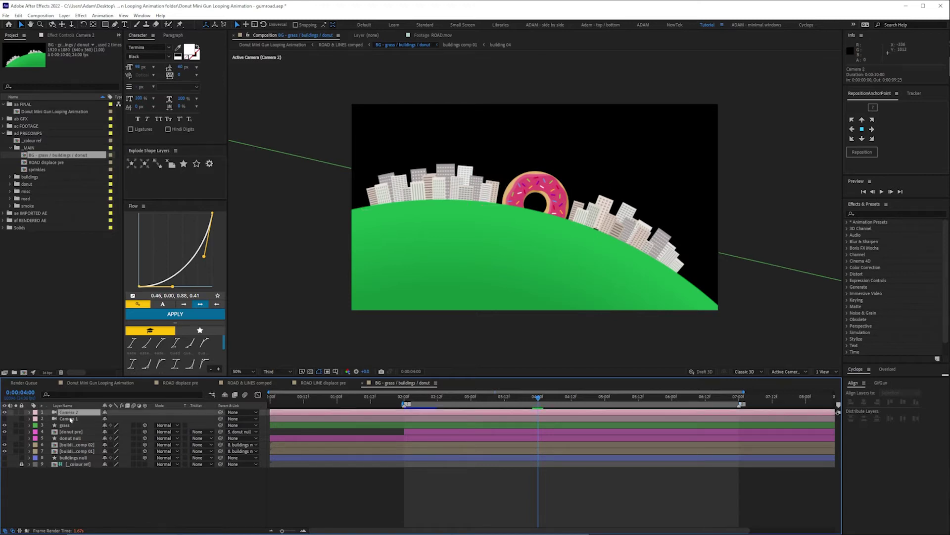
left_click(358, 413)
Check Camera 2's expressions linked to ROAD displace pre, then isolate the sky in the main comp.
left_click(191, 384)
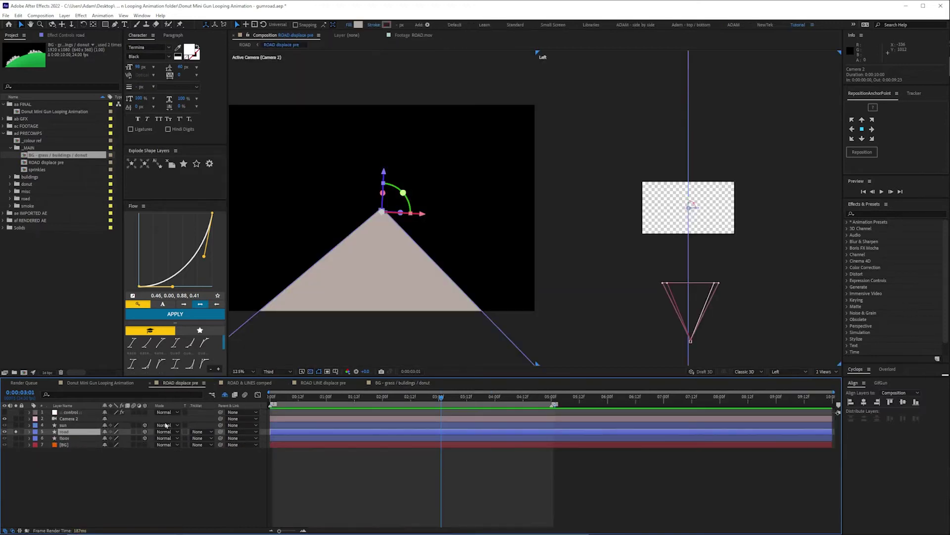
left_click(398, 384)
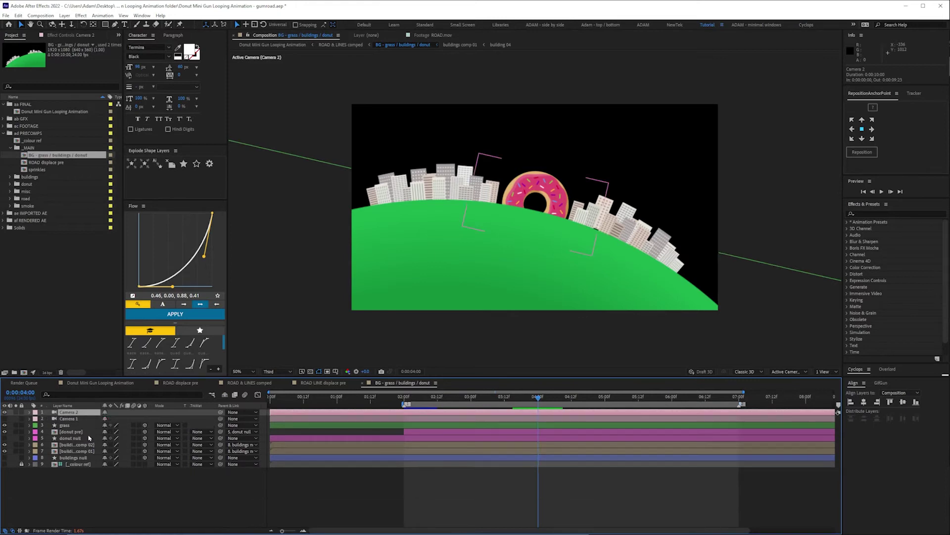
key("e")
key("e")
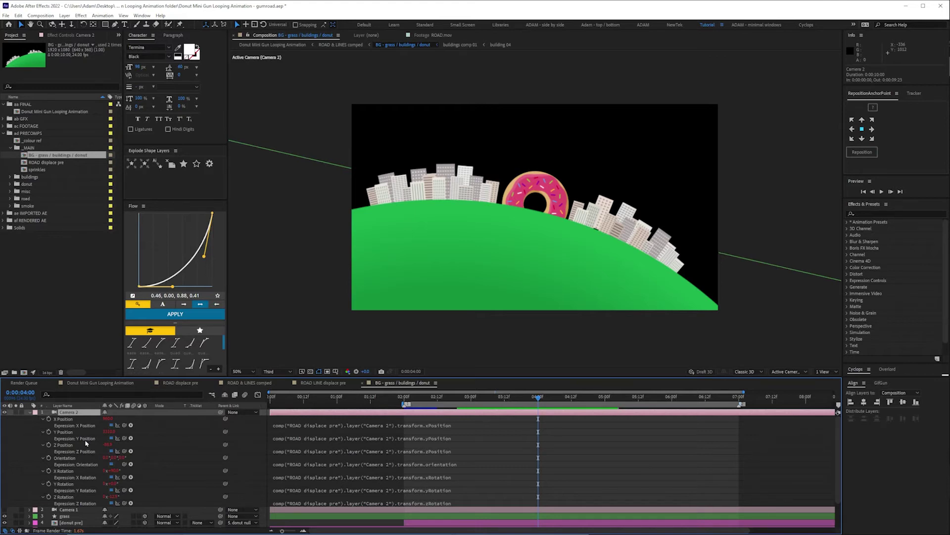
left_click(29, 412)
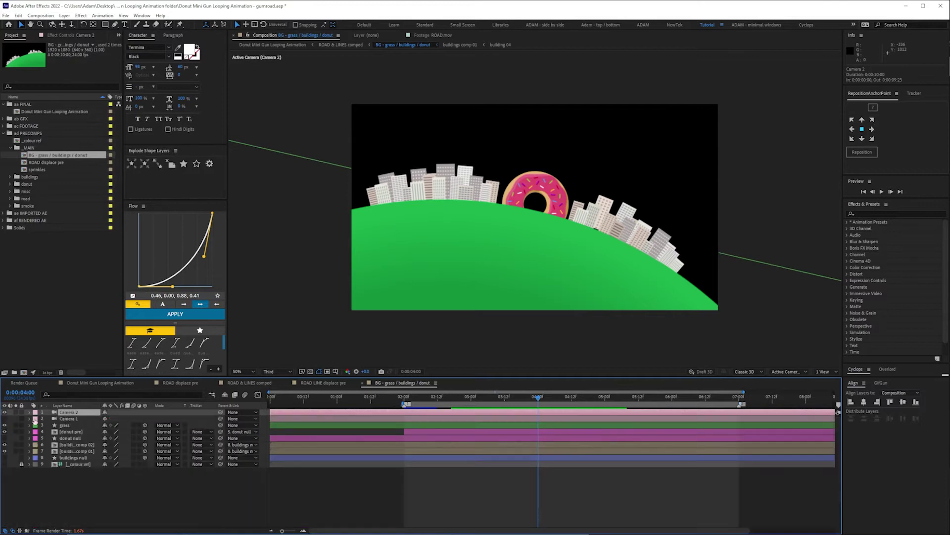
left_click(101, 382)
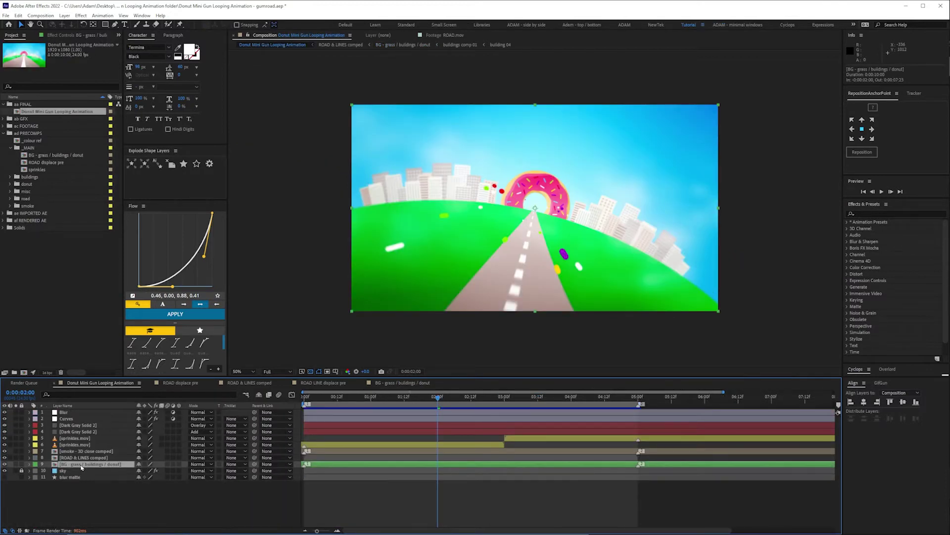
left_click_drag(16, 464, 15, 470)
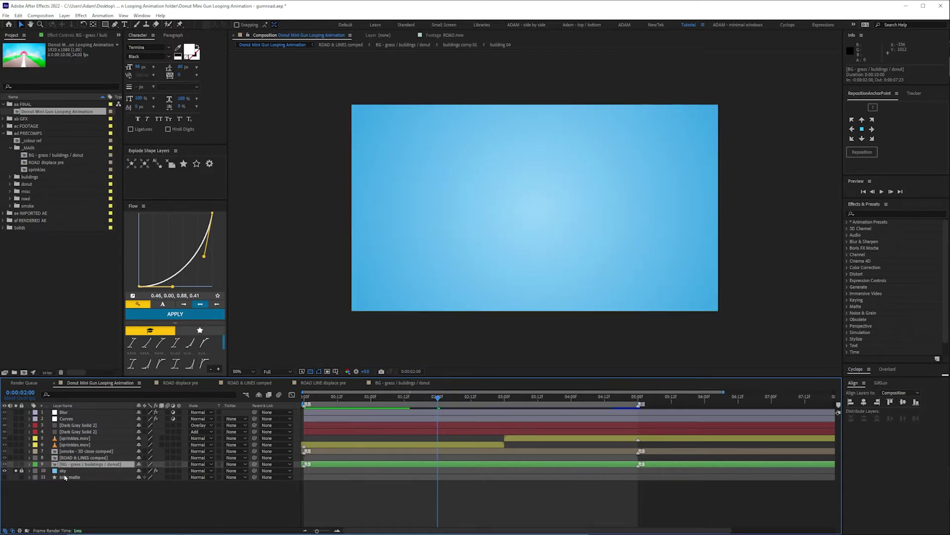
Solo the sky layer to check its Gradient Ramp, then open the BG - grass / buildings / donut precomp.
left_click(30, 478)
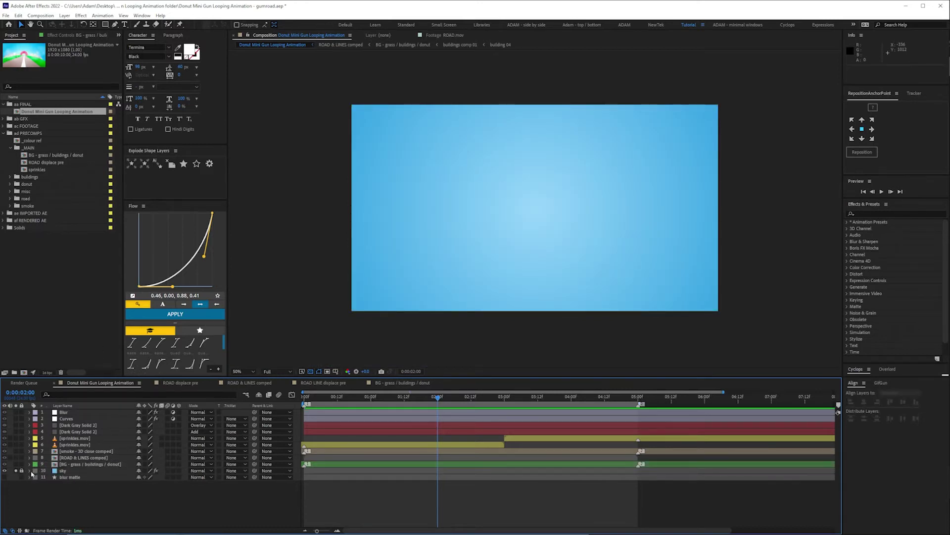
left_click(60, 471)
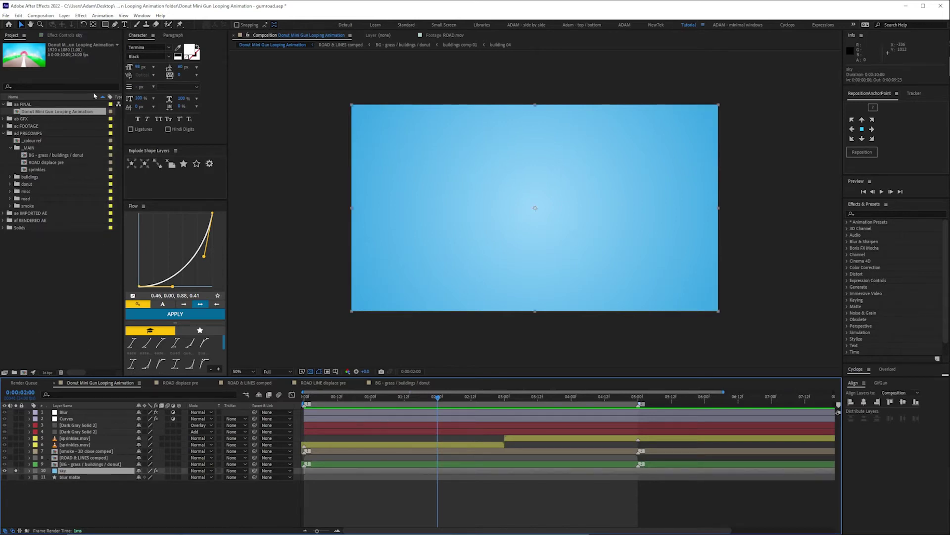
key("F3")
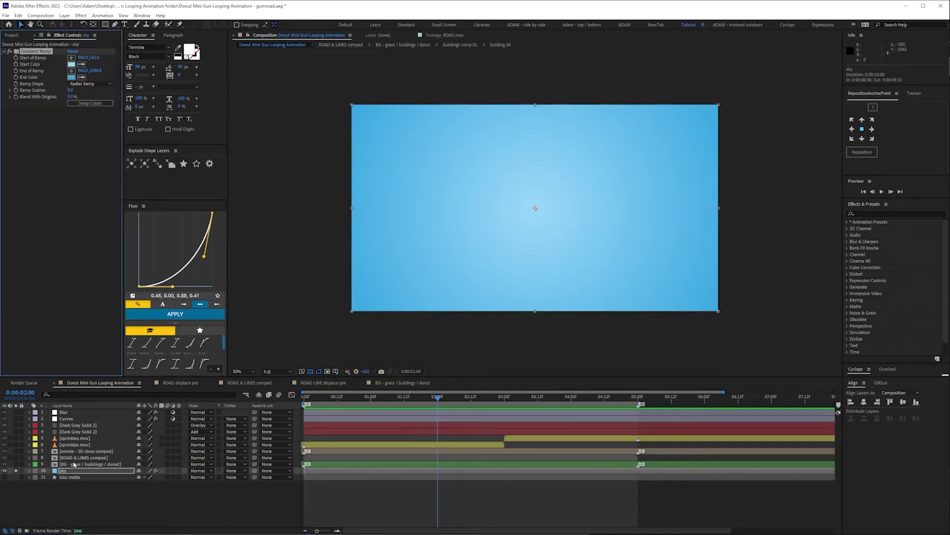
double_click(74, 463)
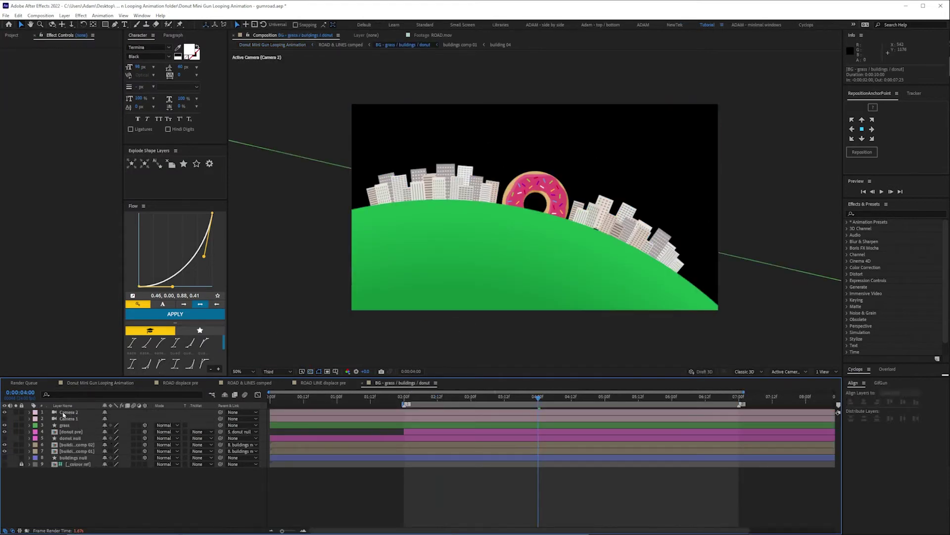
Briefly solo buildings comp 01 inside BG - grass / buildings / donut, then open it.
left_click(184, 384)
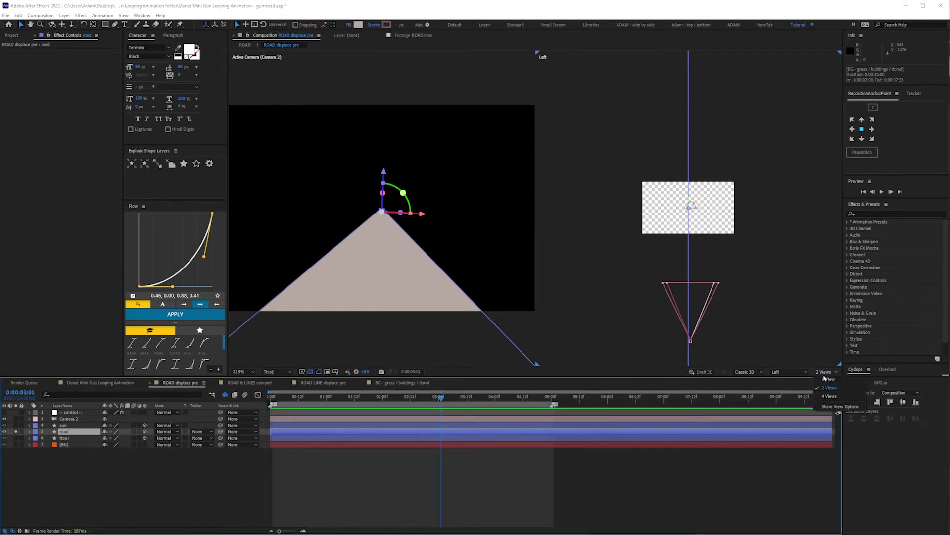
left_click(403, 383)
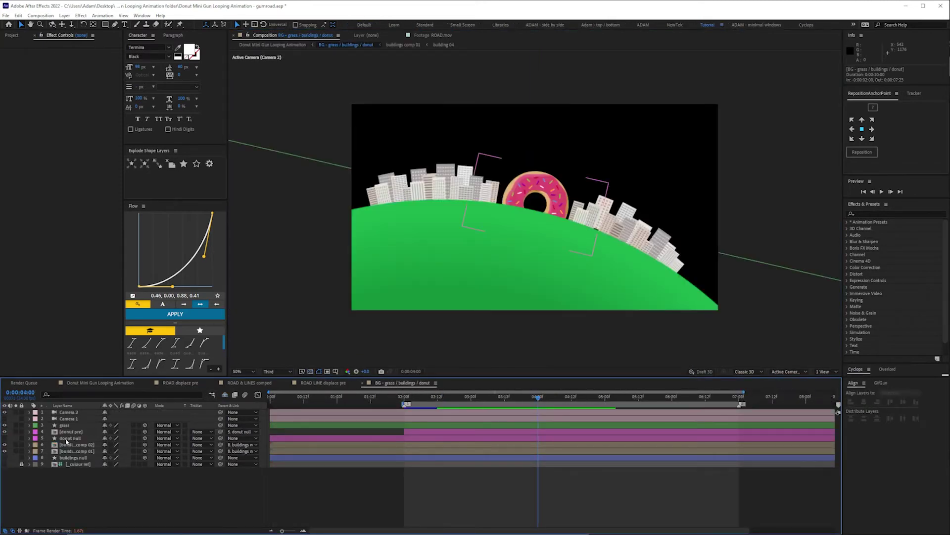
left_click(69, 451)
left_click(17, 451)
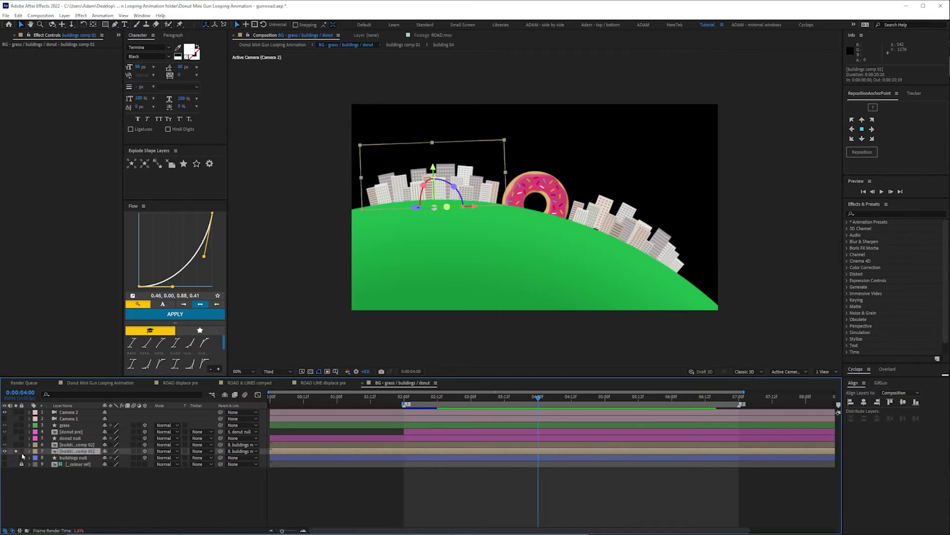
left_click(16, 451)
double_click(72, 452)
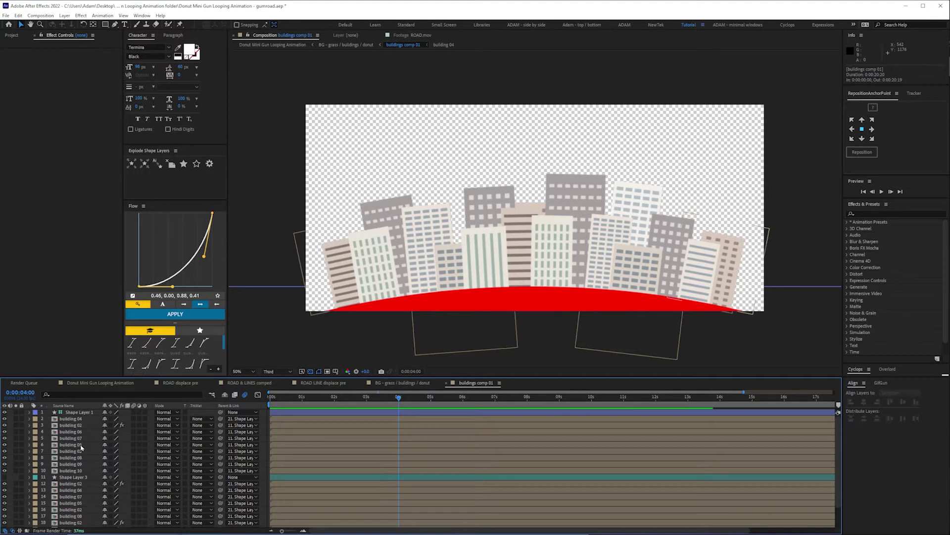
Open the building 05 precomp and select its control layer to see the sliders.
double_click(80, 445)
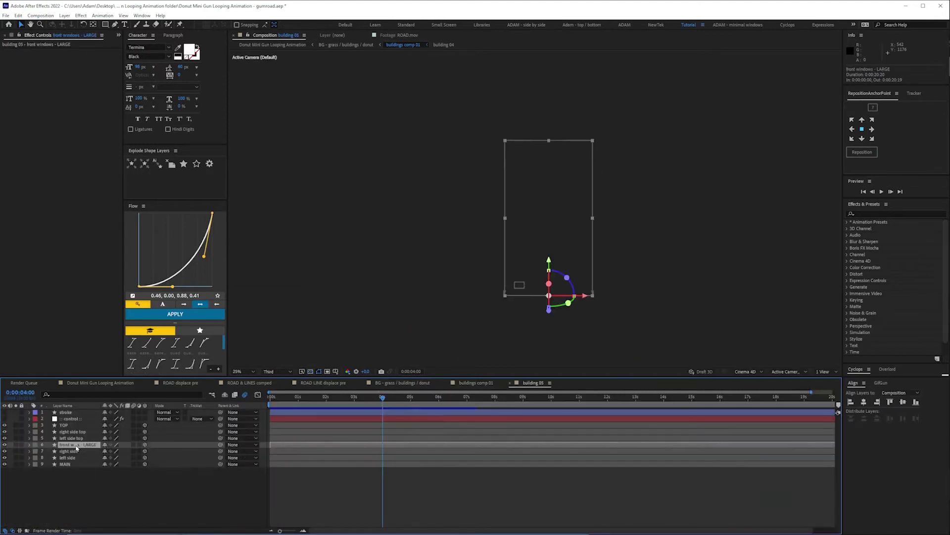
left_click(69, 483)
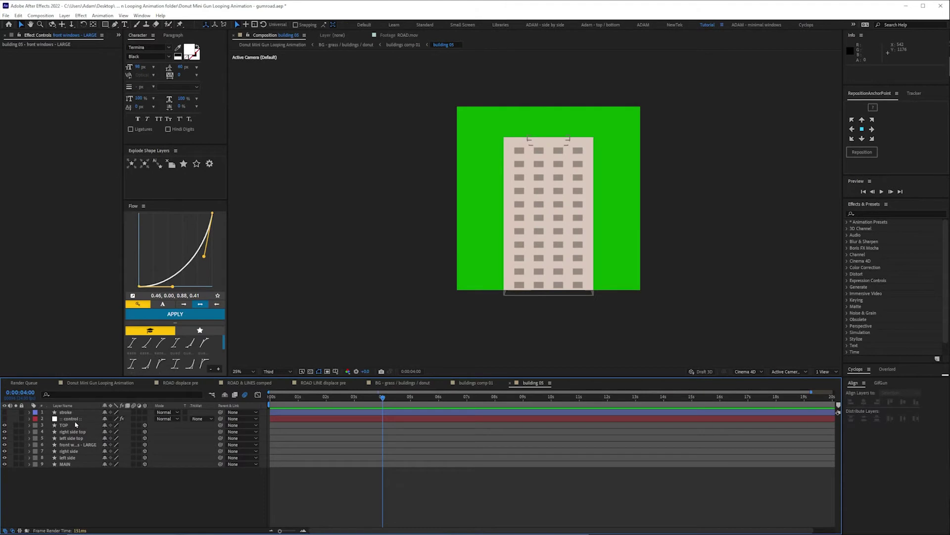
left_click(72, 418)
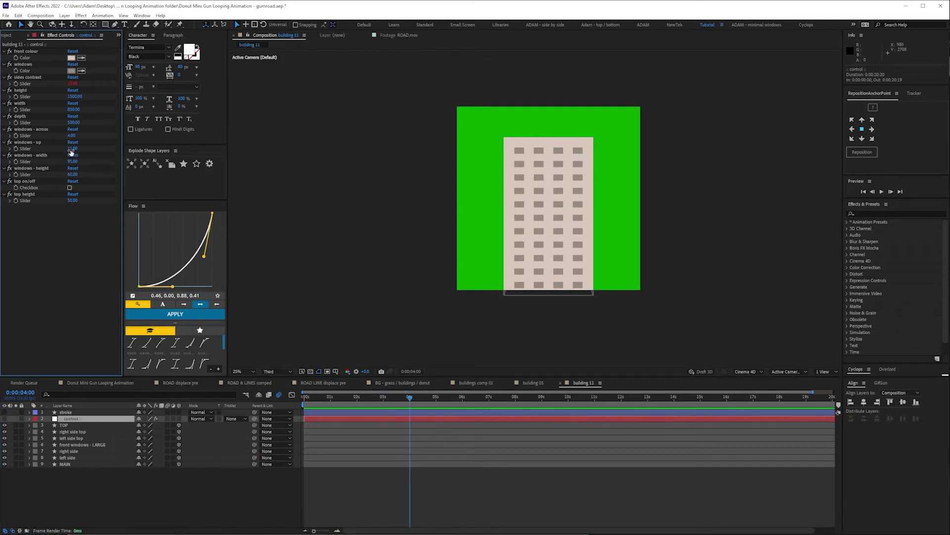
Set the building to 5 windows across and 9 windows up.
left_click(71, 135)
type("5")
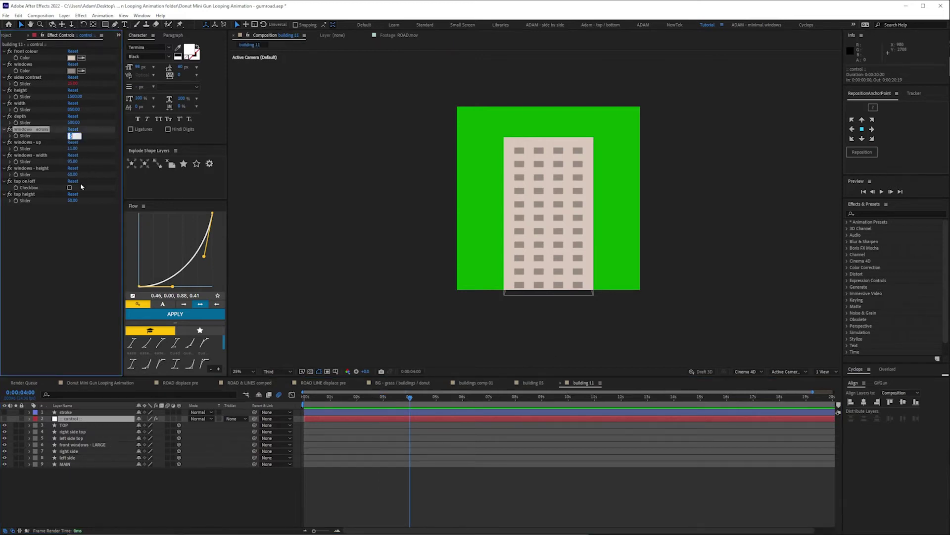
key("Return")
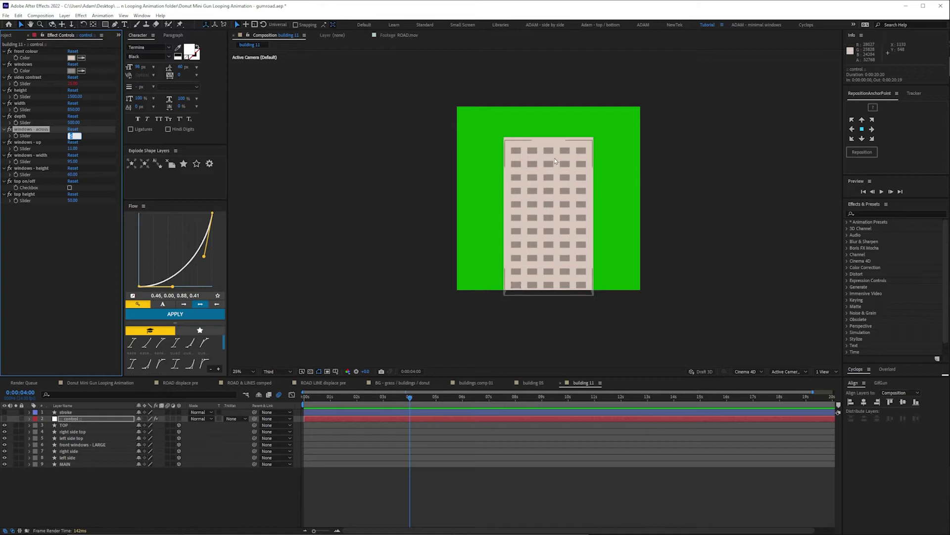
left_click(71, 148)
type("10")
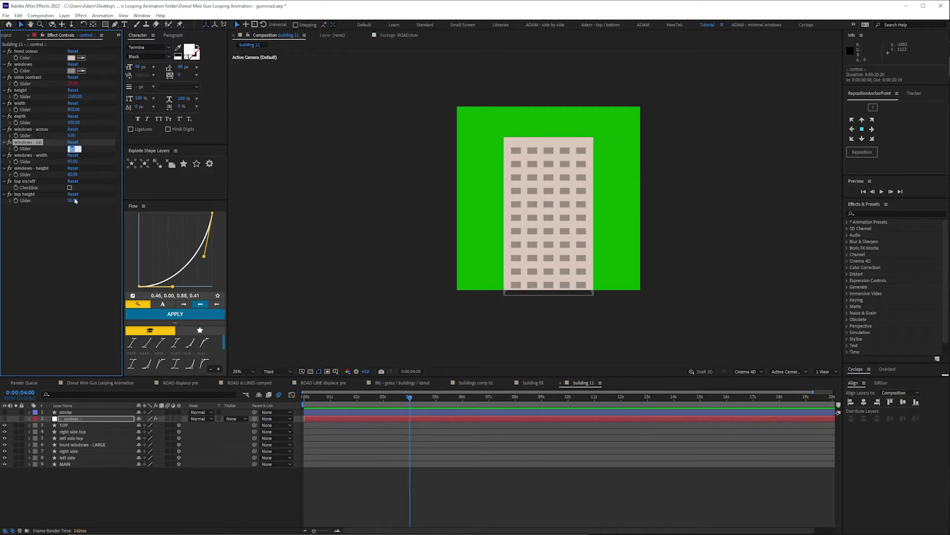
key("Return")
type("9")
key("Return")
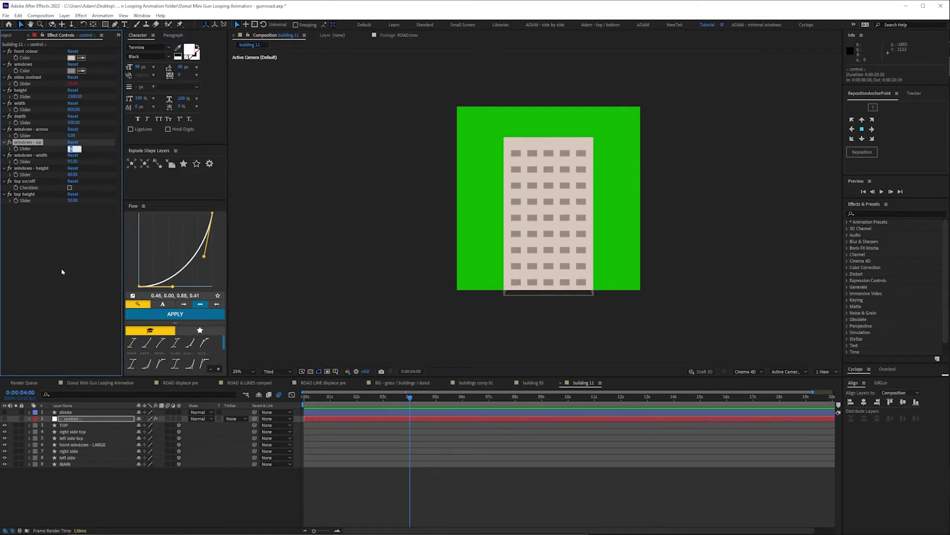
left_click(65, 270)
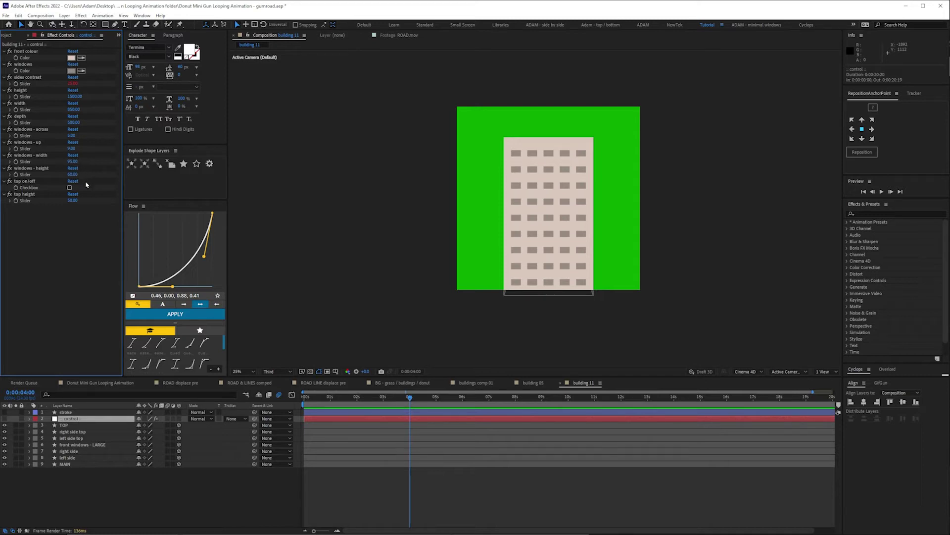
Change the window colour to orange DD6F11.
left_click(71, 71)
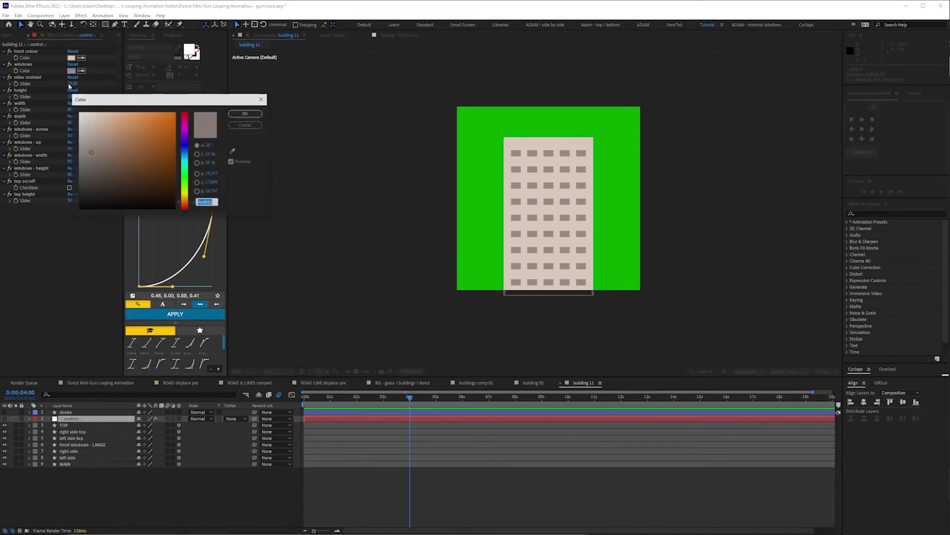
left_click(167, 125)
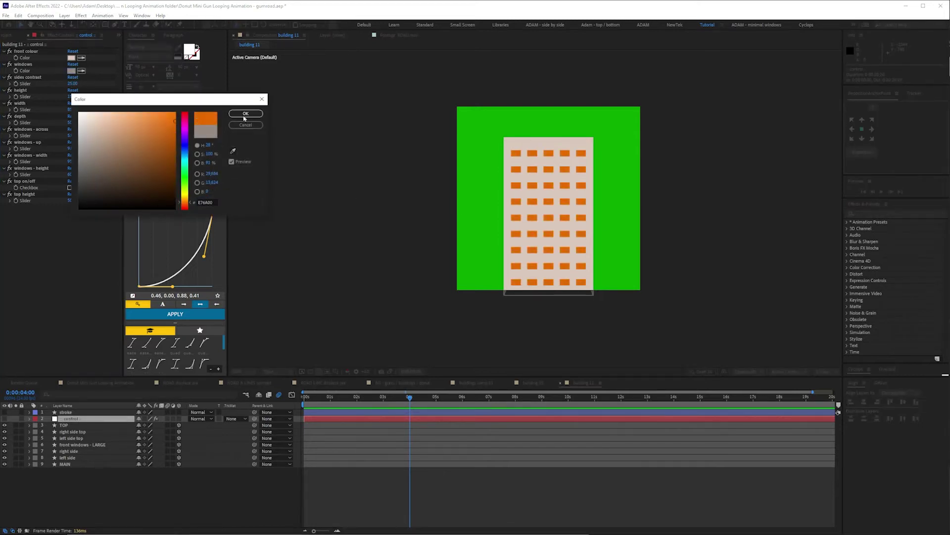
left_click(245, 114)
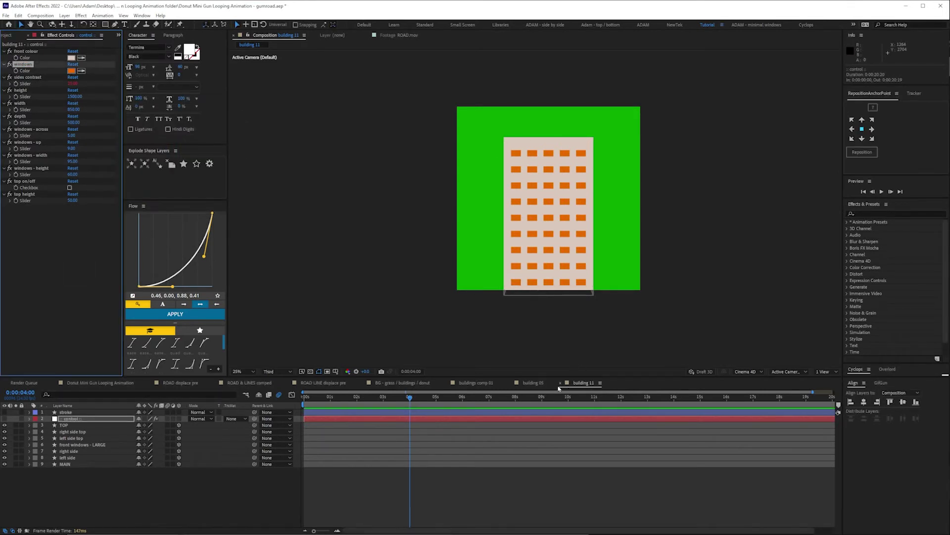
Delete the building 11 composition from the Project panel.
left_click(11, 35)
left_click(64, 242)
key("Delete")
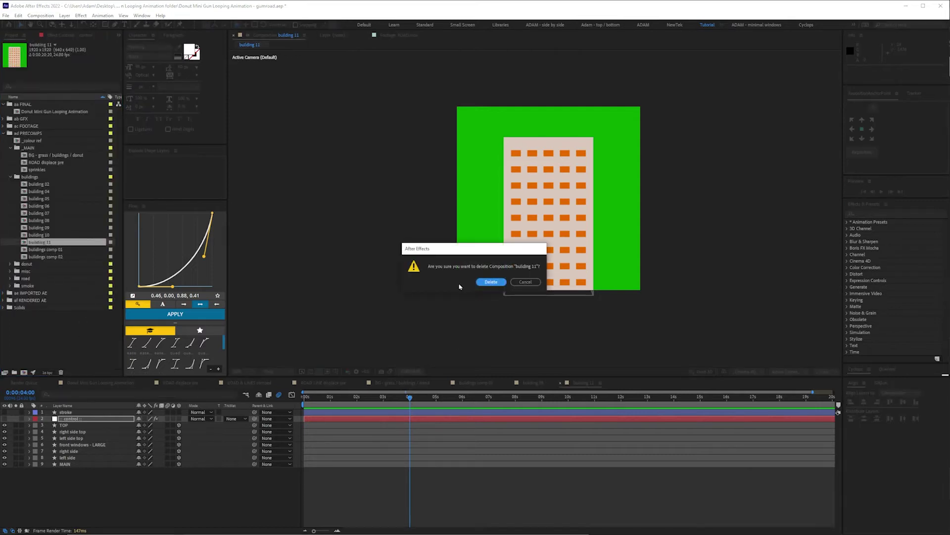
left_click(489, 282)
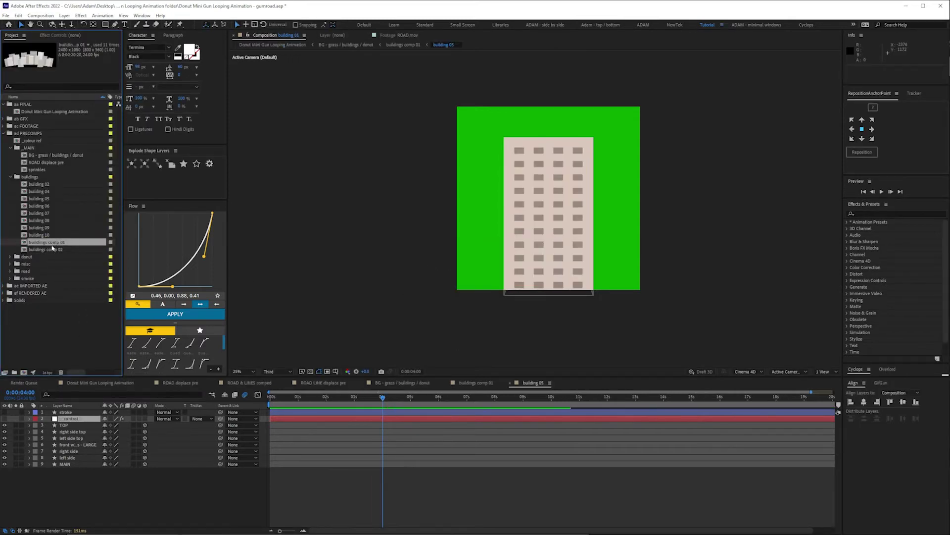
Go back up through buildings comp 01 to BG - grass / buildings / donut and select donut pre.
left_click(84, 500)
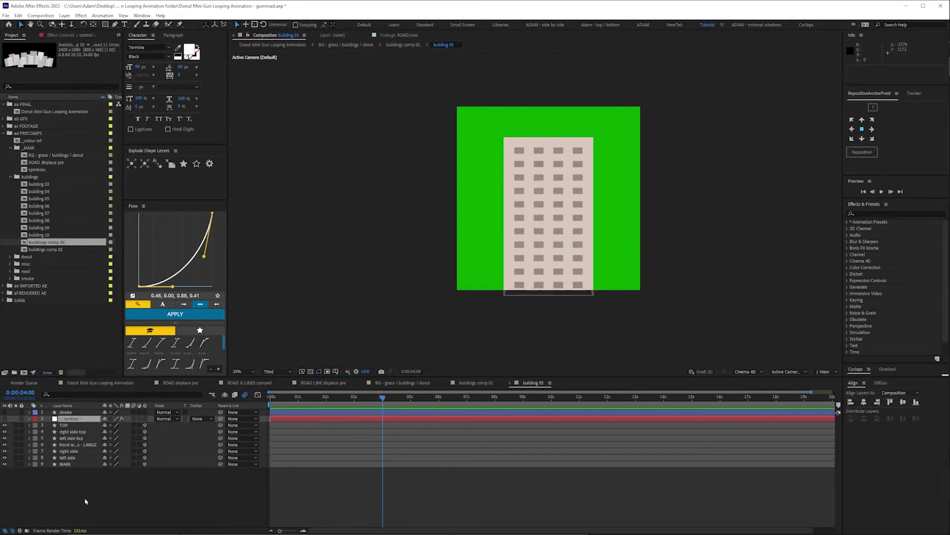
double_click(43, 242)
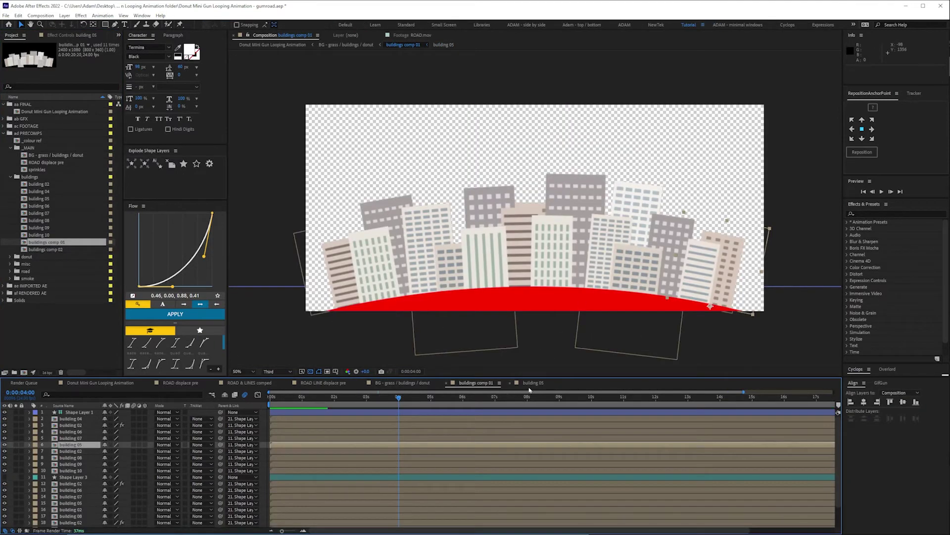
double_click(50, 155)
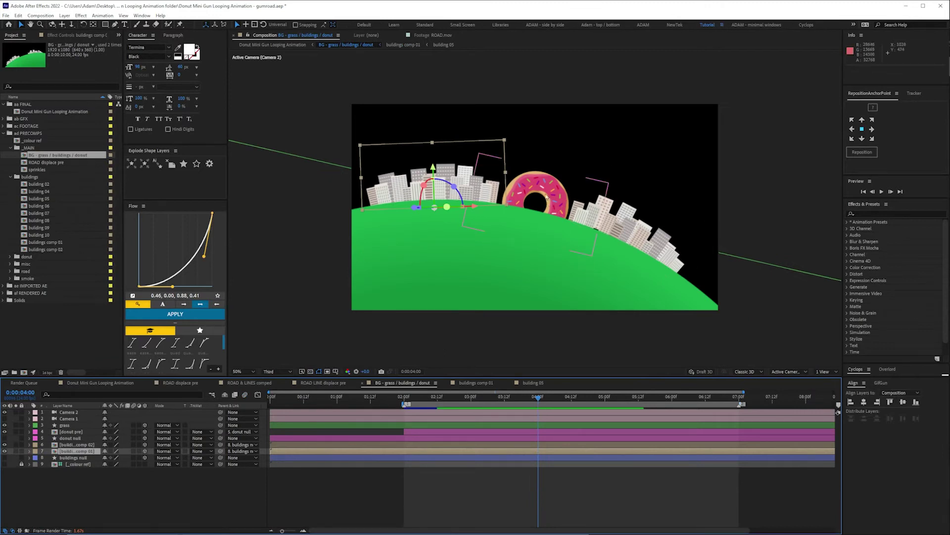
left_click(74, 437)
left_click(75, 432)
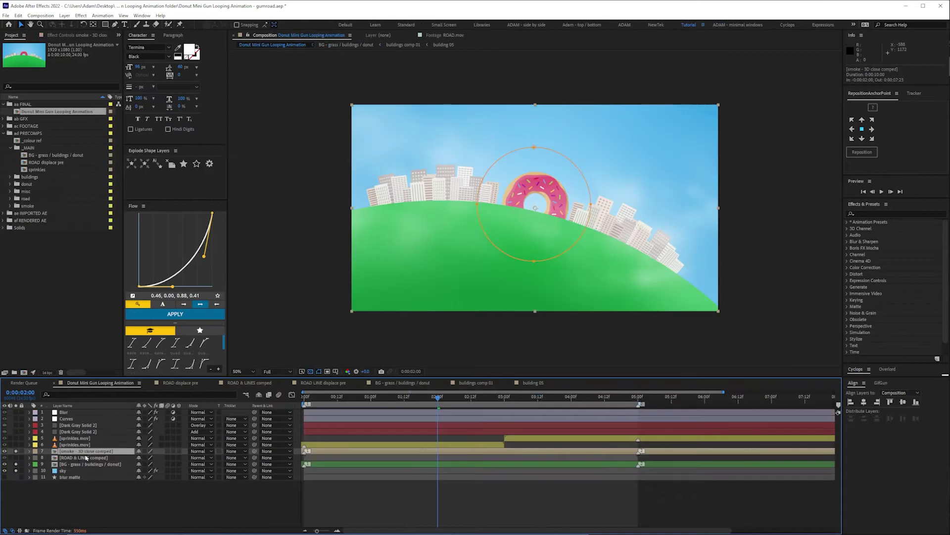
double_click(83, 451)
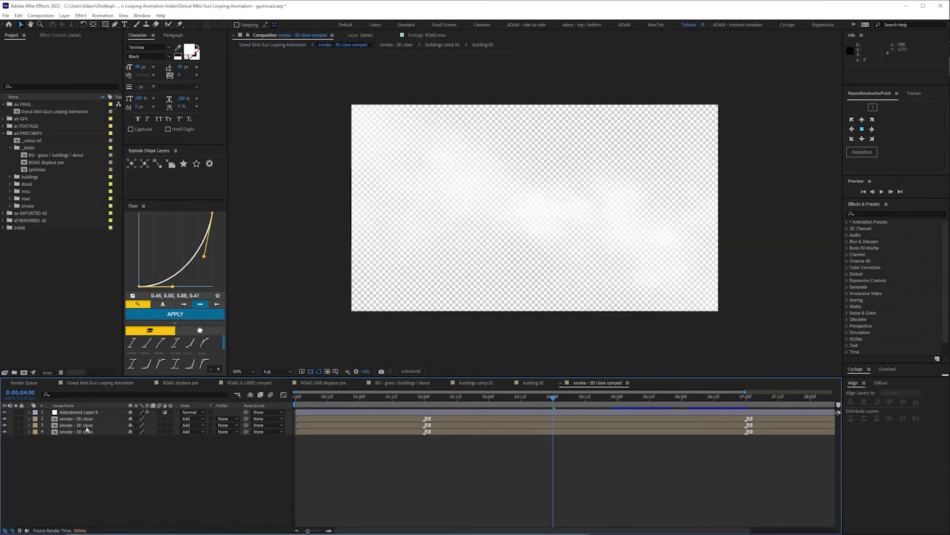
double_click(89, 423)
left_click(72, 432)
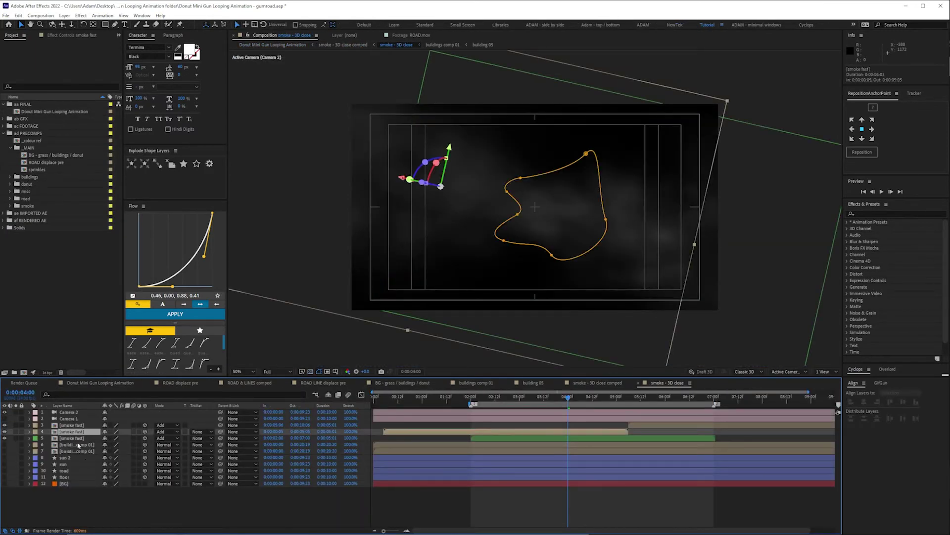
left_click(87, 439)
double_click(81, 438)
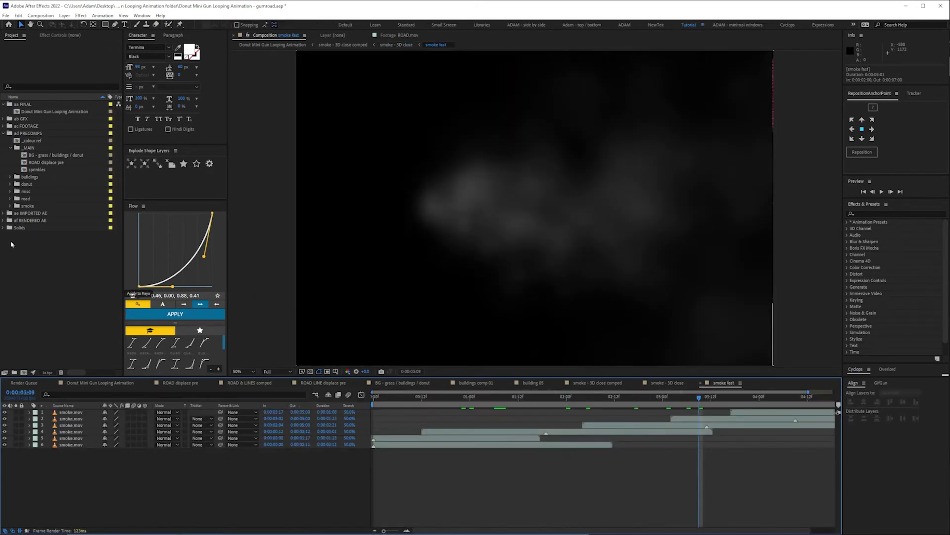
left_click(10, 205)
double_click(35, 213)
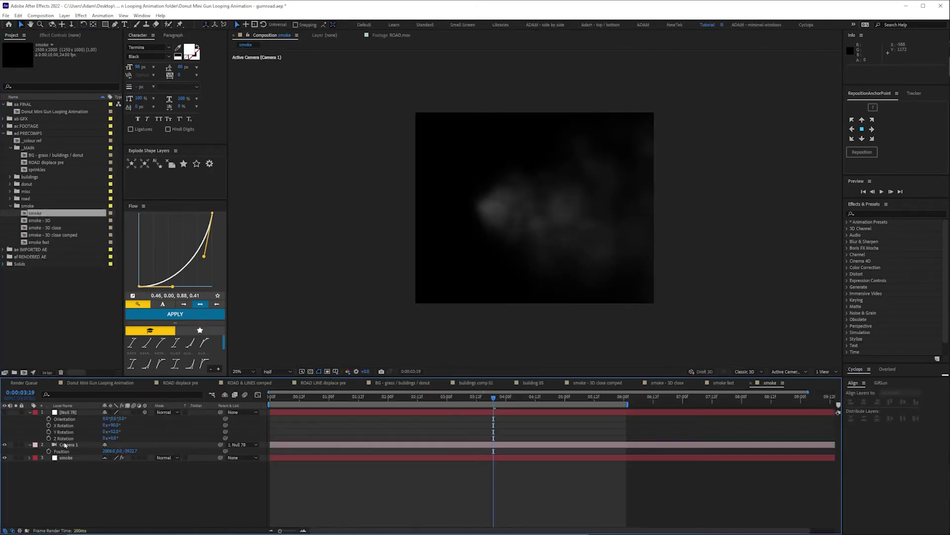
left_click(64, 458)
left_click(60, 37)
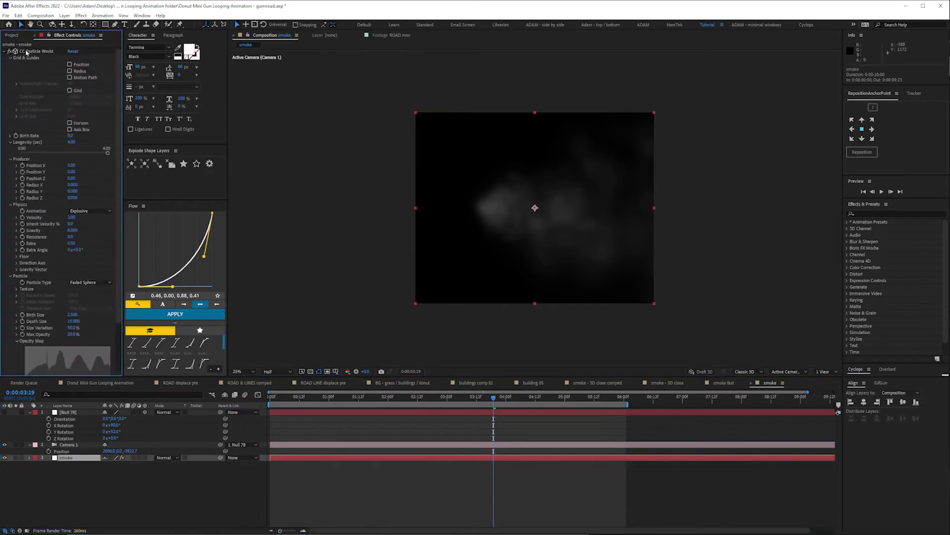
left_click(3, 52)
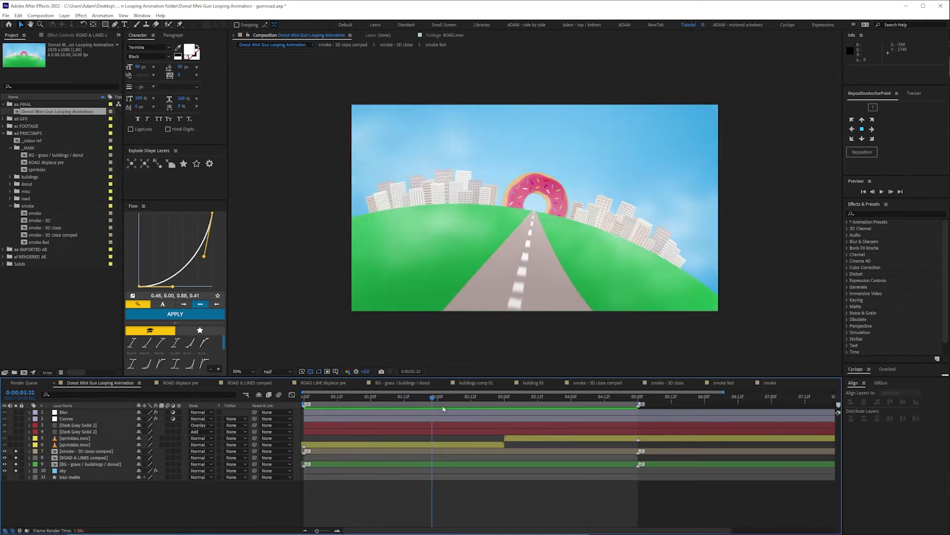
Stop the preview, scrub the timeline, and open the ROAD & LINES comped precomp.
left_click(484, 406)
left_click_drag(484, 406, 504, 405)
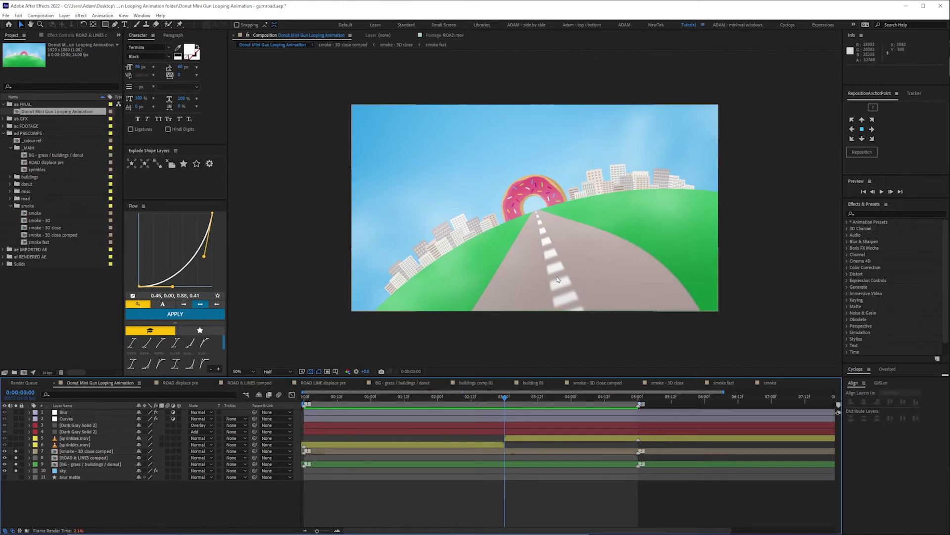
key("space")
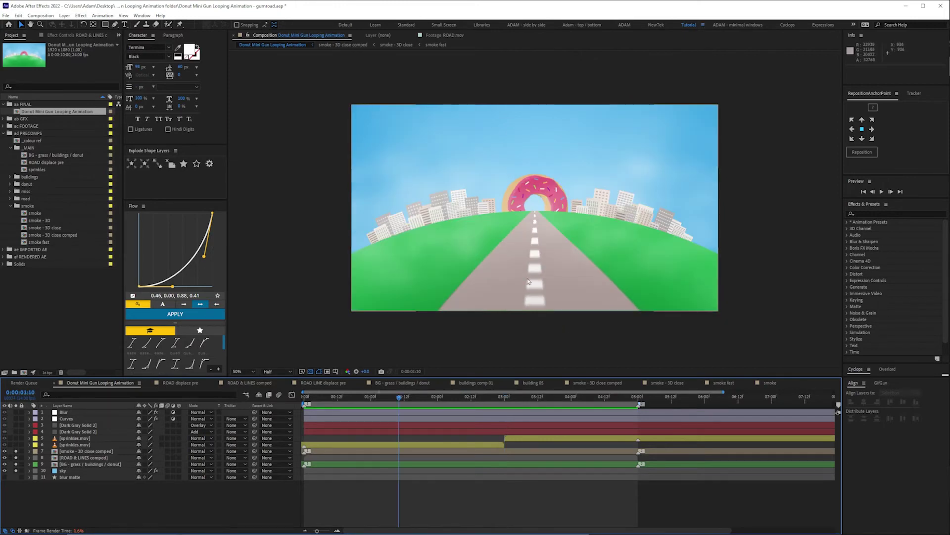
left_click(78, 458)
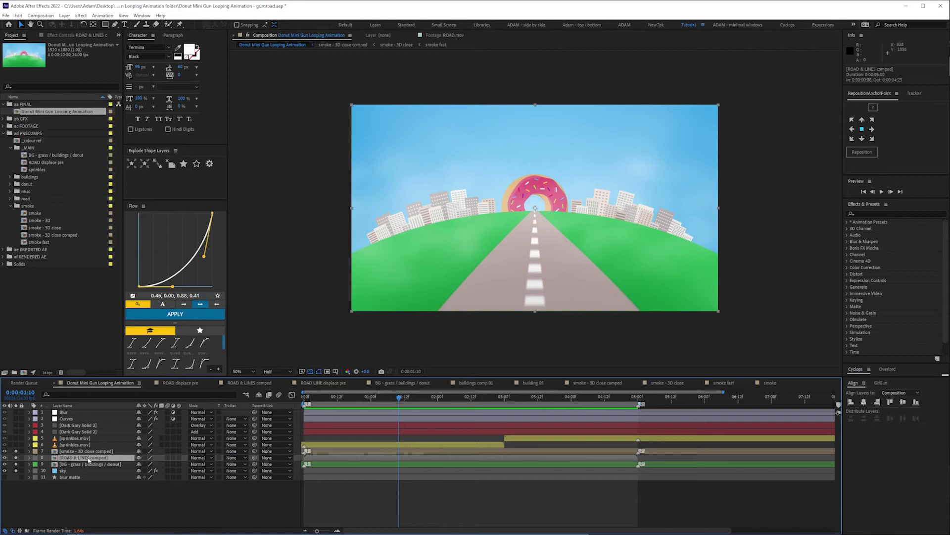
double_click(88, 460)
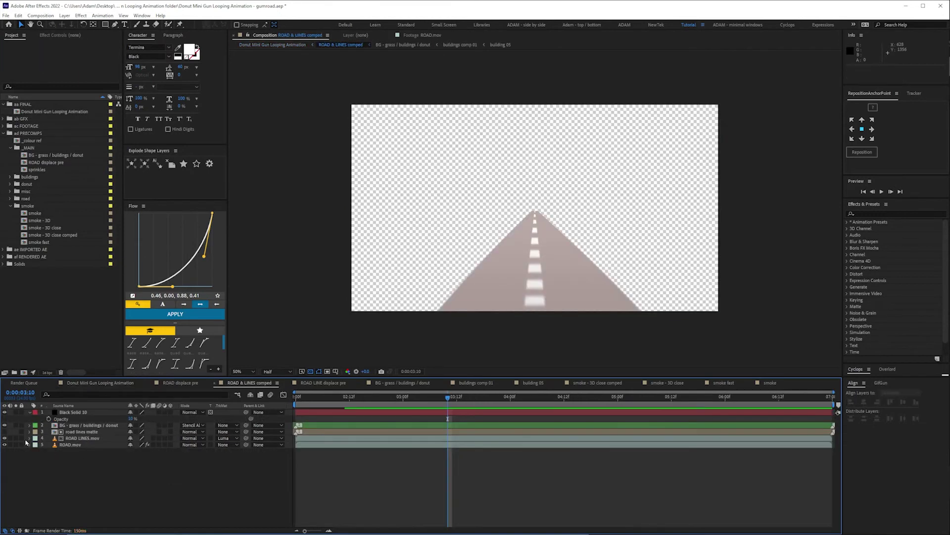
Solo ROAD.mov and ROAD LINES.mov and remove the road lines' track matte.
left_click(16, 444)
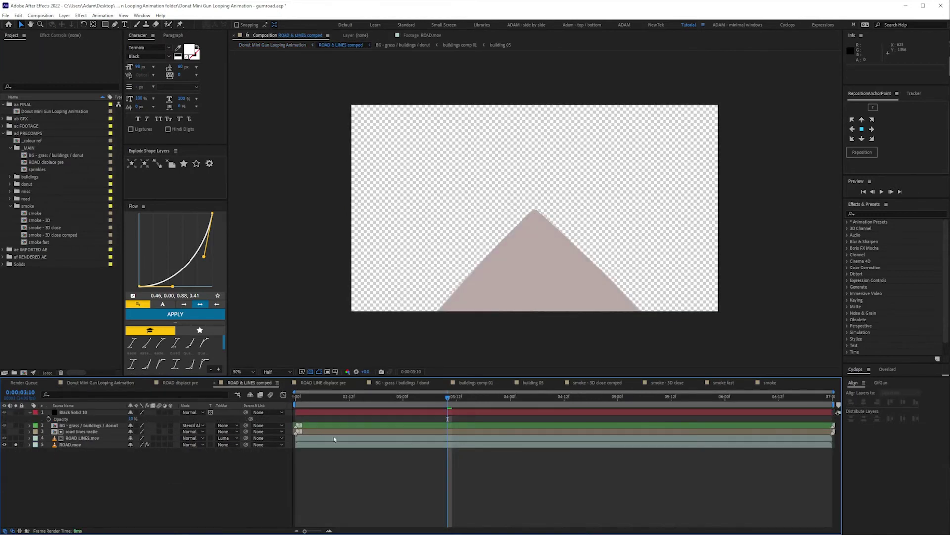
left_click(79, 438)
left_click(16, 438)
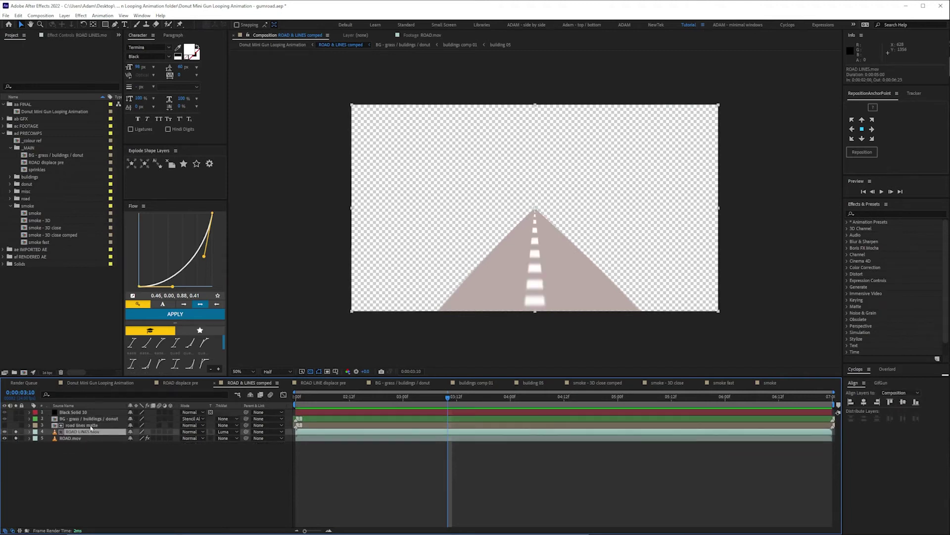
left_click(225, 432)
left_click(235, 440)
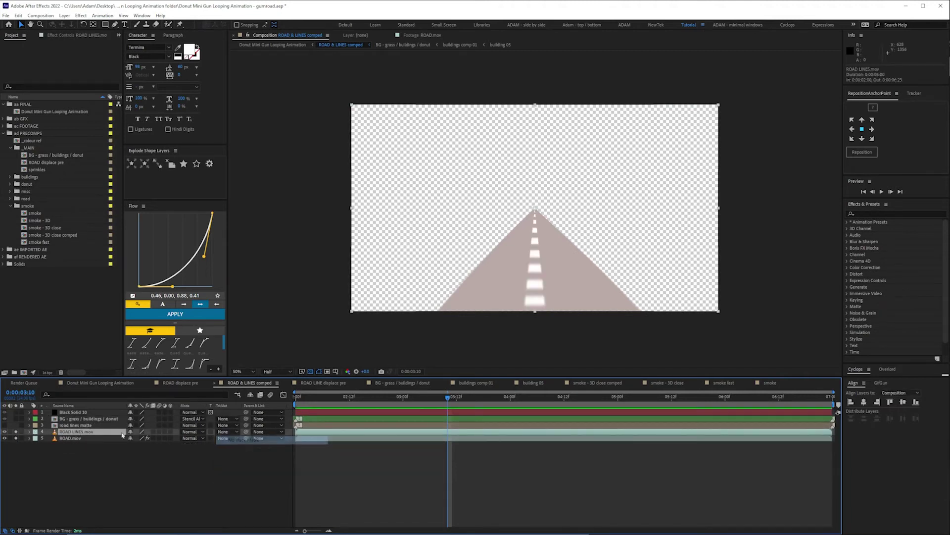
Open the road lines matte precomp, play its stripes, and inspect the cylinder rotate layer's 3D controls.
left_click(75, 424)
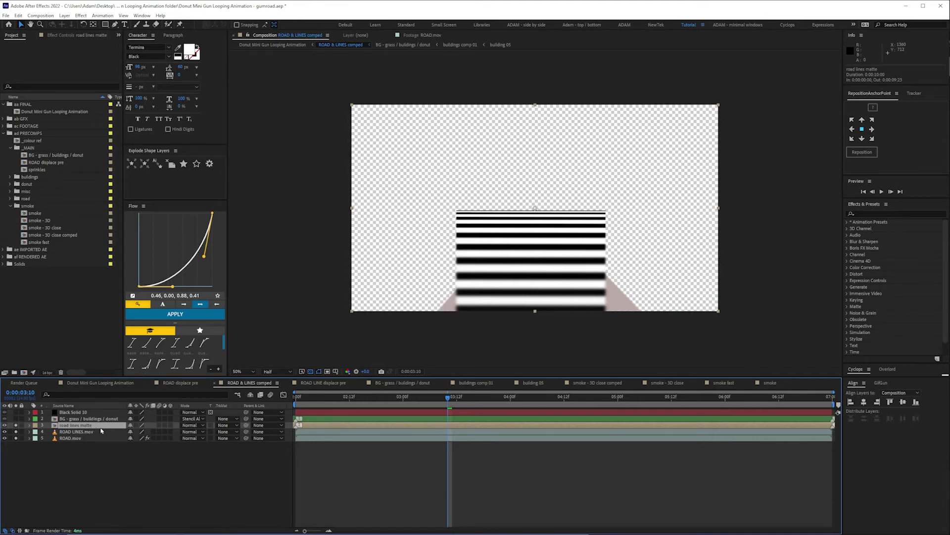
left_click_drag(465, 407, 497, 397)
double_click(74, 425)
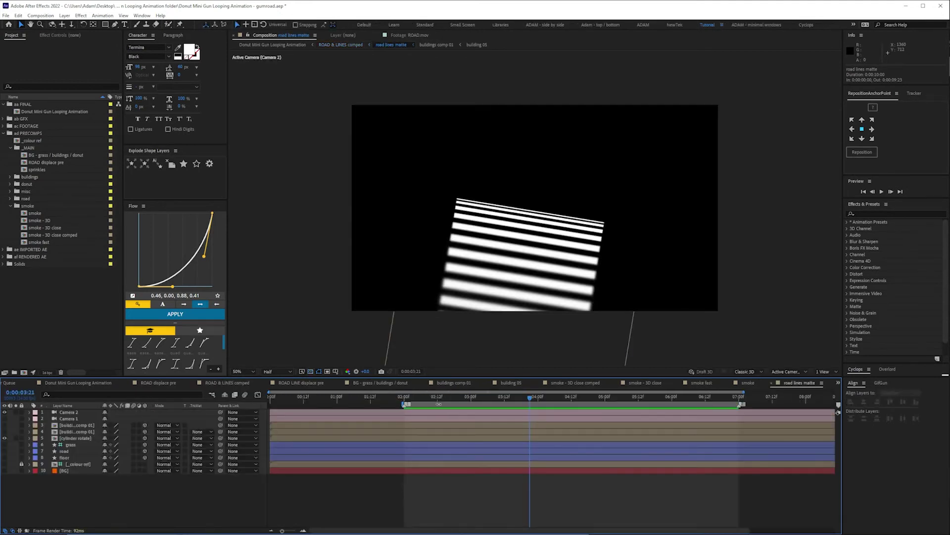
key("space")
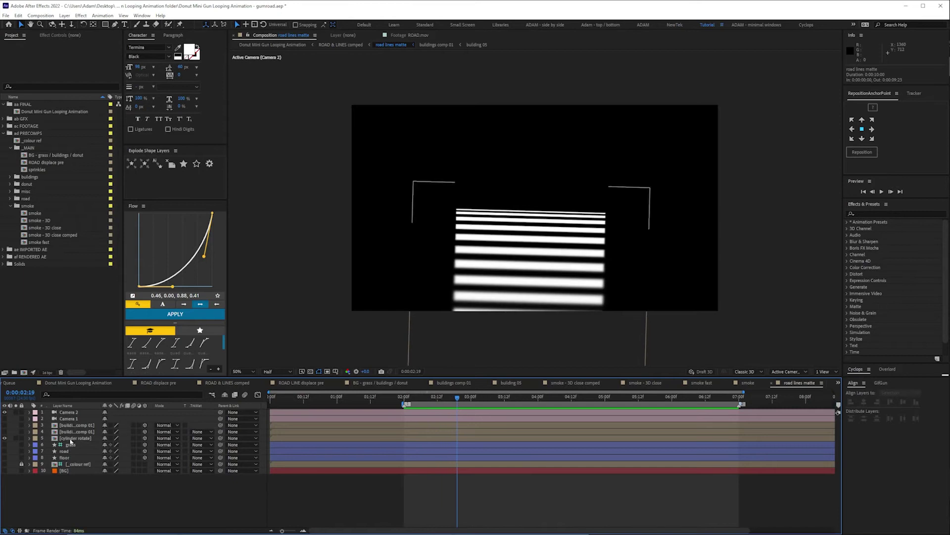
left_click(79, 438)
left_click(60, 35)
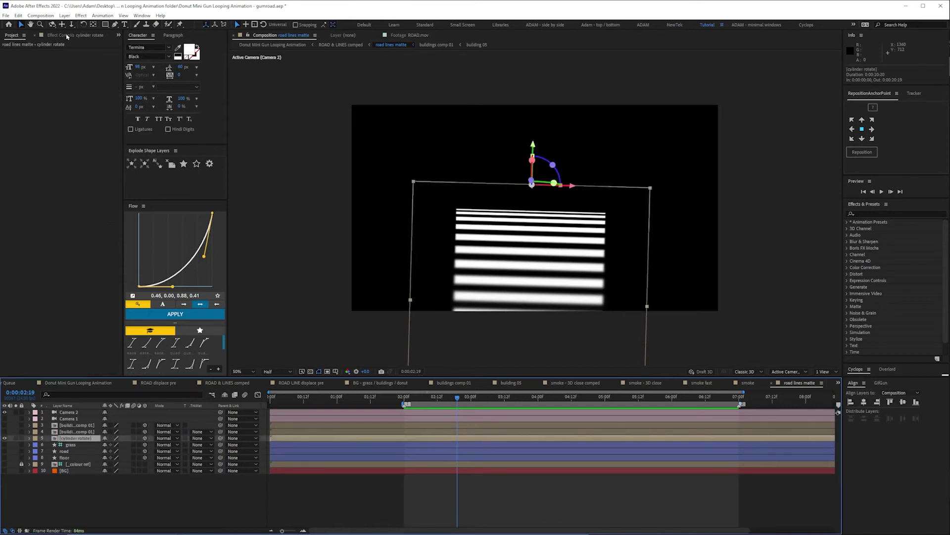
Open the cylinder rotate precomp and trial CC Cylinder Position X at 910, then undo.
double_click(81, 439)
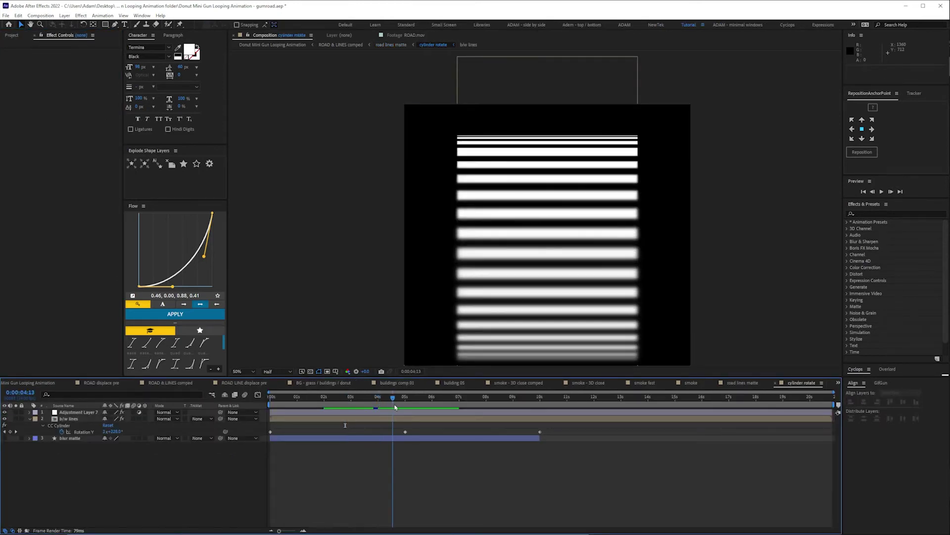
left_click_drag(395, 407, 386, 407)
left_click(69, 418)
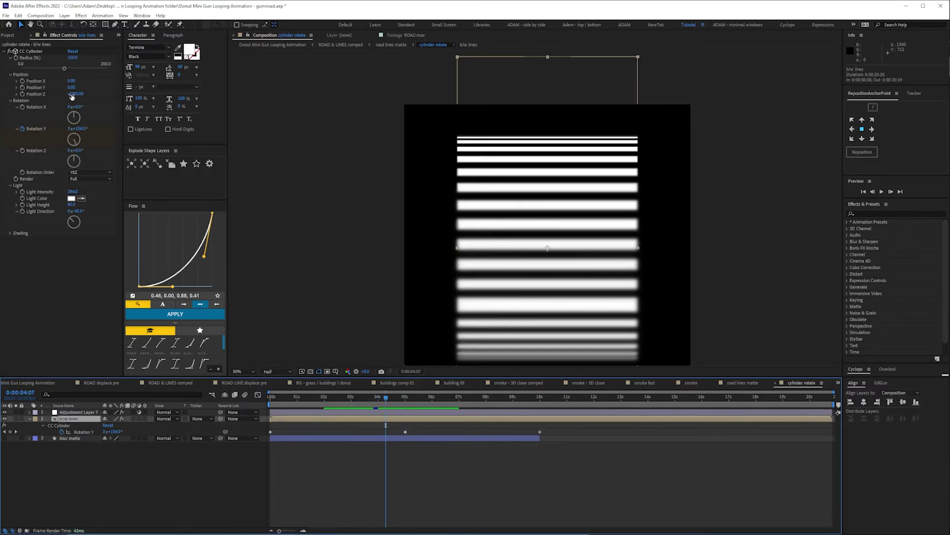
left_click_drag(71, 81, 105, 87)
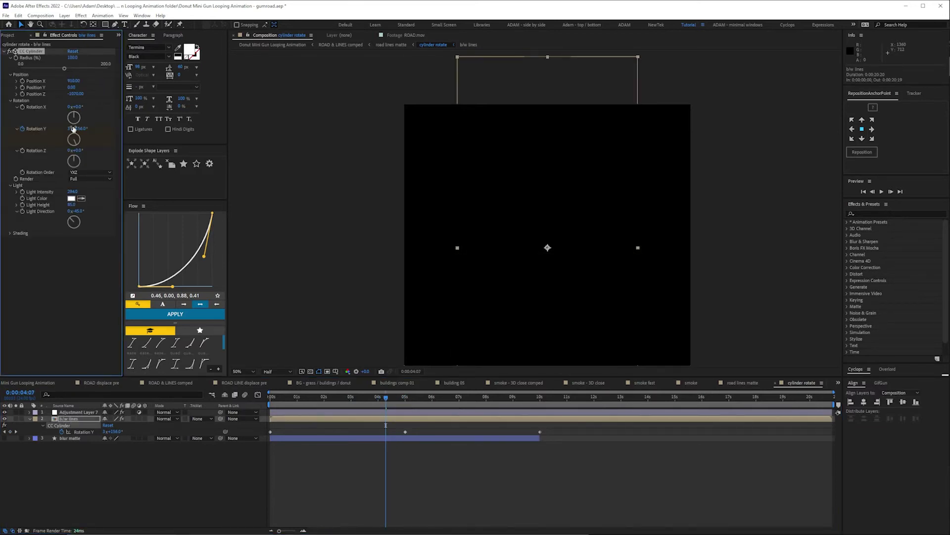
key("ctrl+z")
key("ctrl+z")
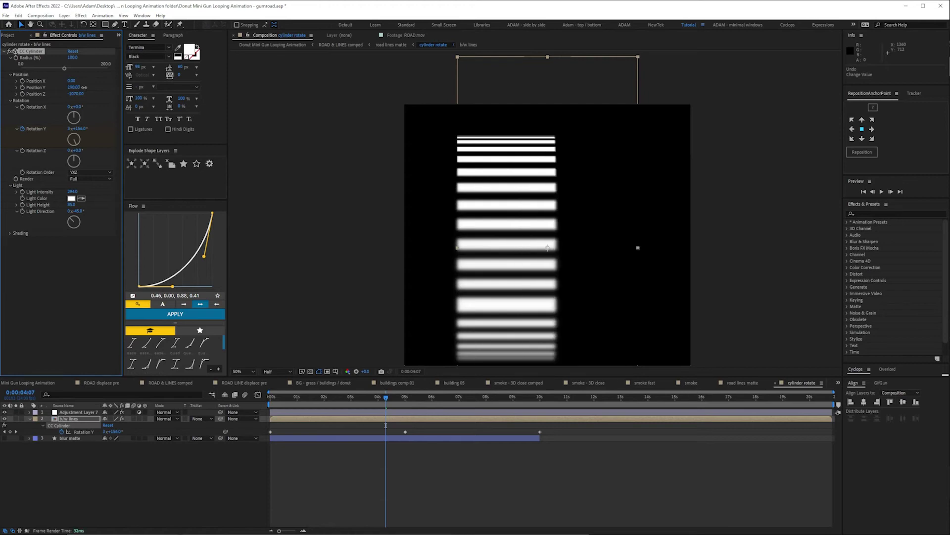
Inspect the adjustment layer's Compound Blur by toggling the b/w lines layer off and on.
left_click(47, 412)
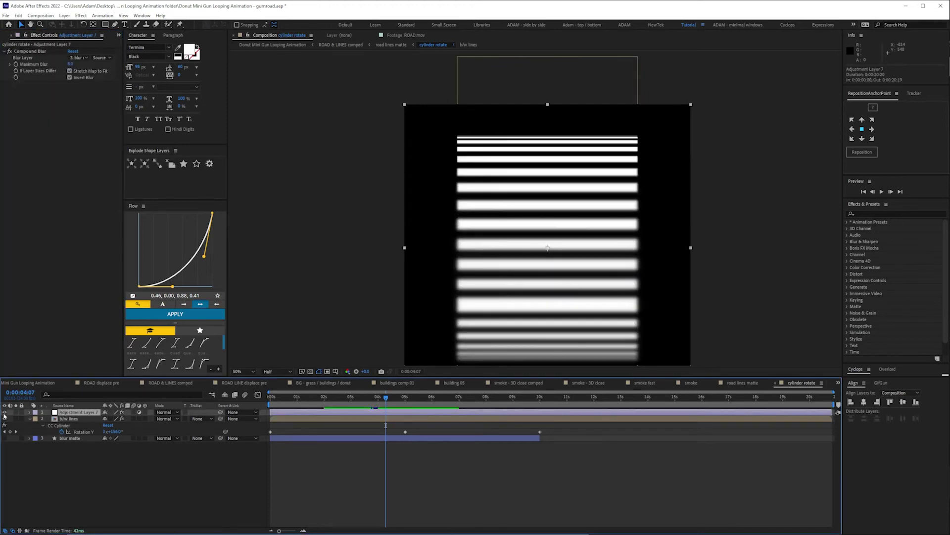
left_click(4, 418)
left_click(4, 418)
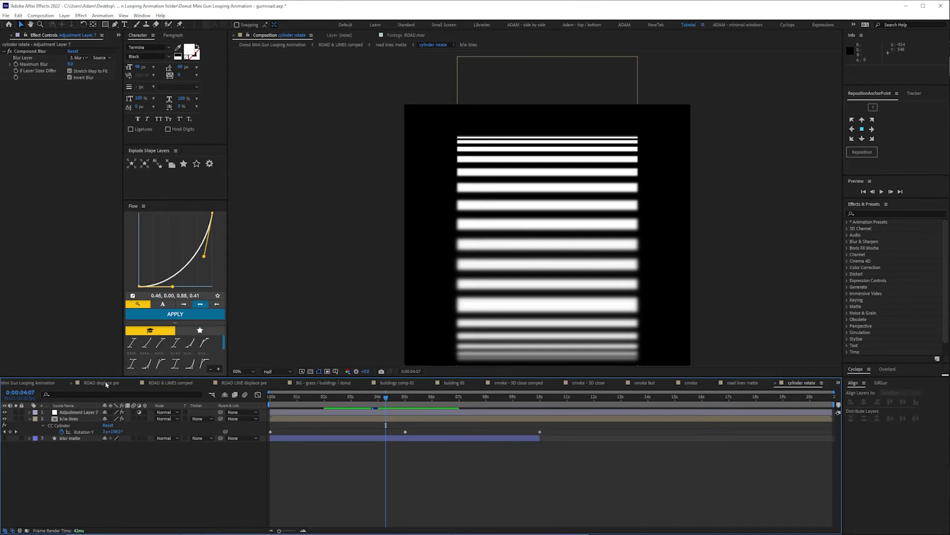
In the main Donut Mini Gun comp, solo sprinkles.mov, then open the sprinkles precomp from PRECOMPS.
left_click(38, 383)
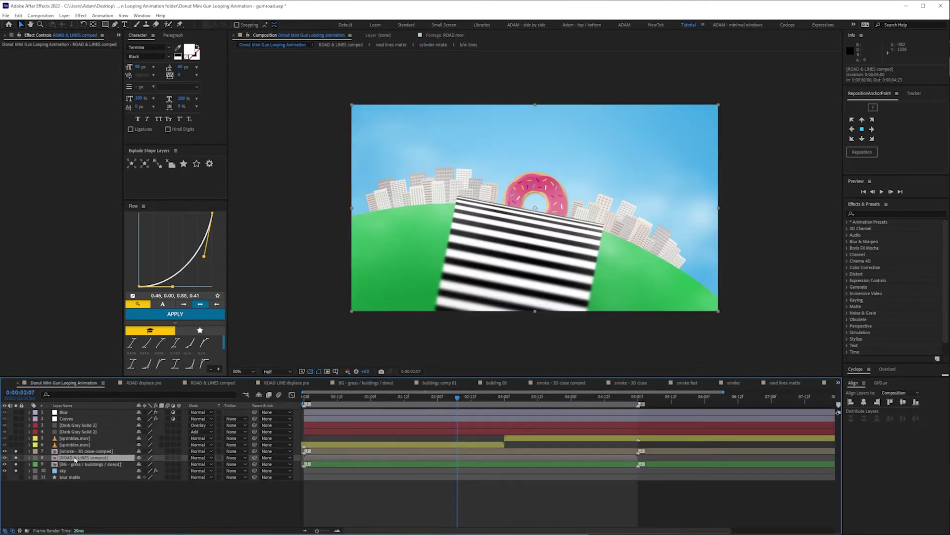
double_click(64, 453)
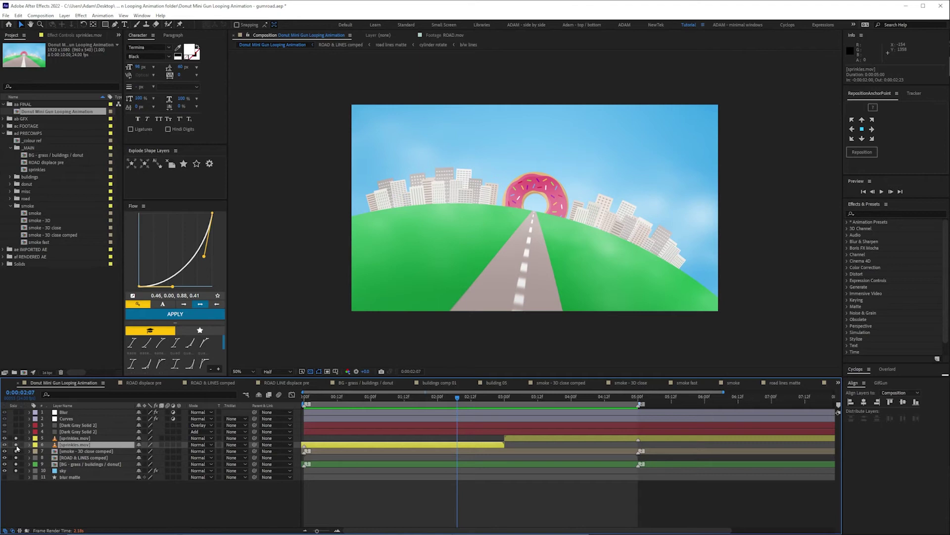
left_click(16, 445)
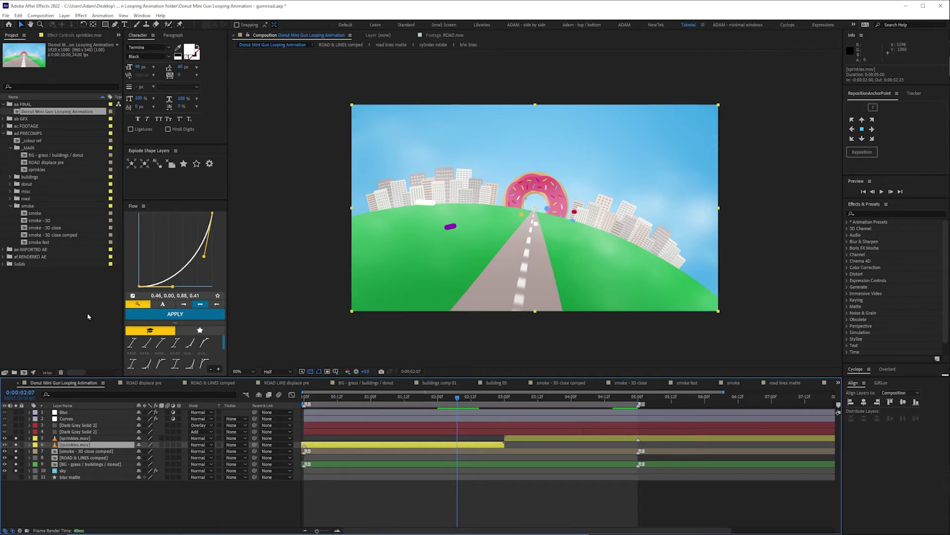
left_click(32, 336)
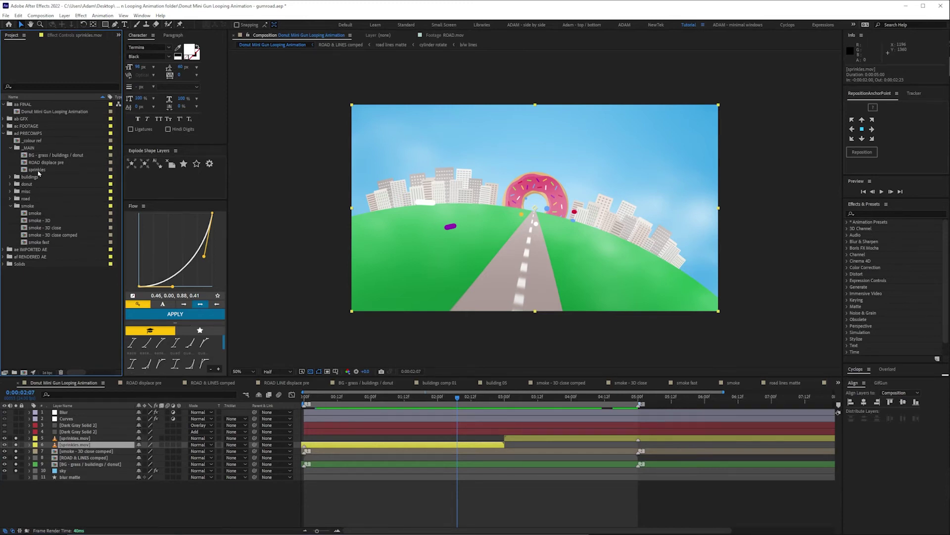
double_click(37, 170)
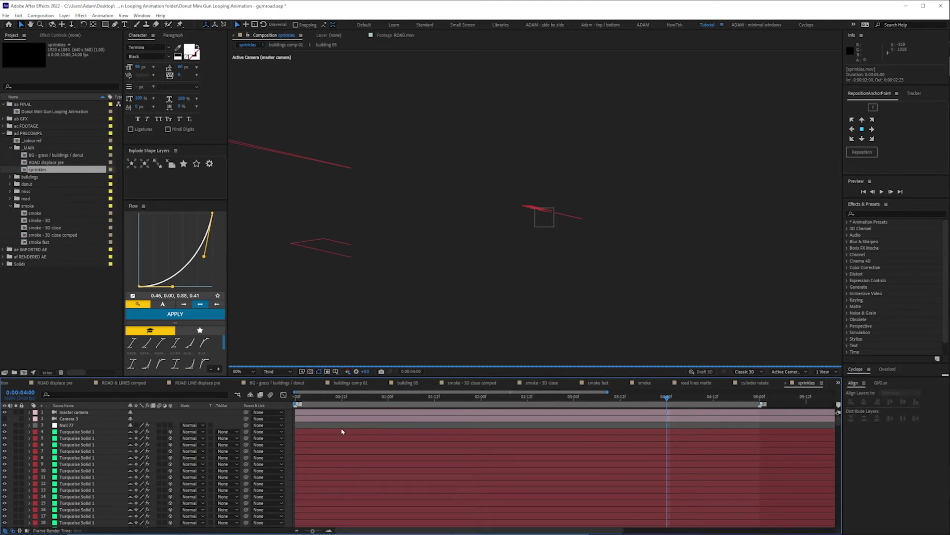
Solo Turquoise Solid 1 at 0:00:00:16, then start a new HDTV 1080 24 composition.
left_click(74, 432)
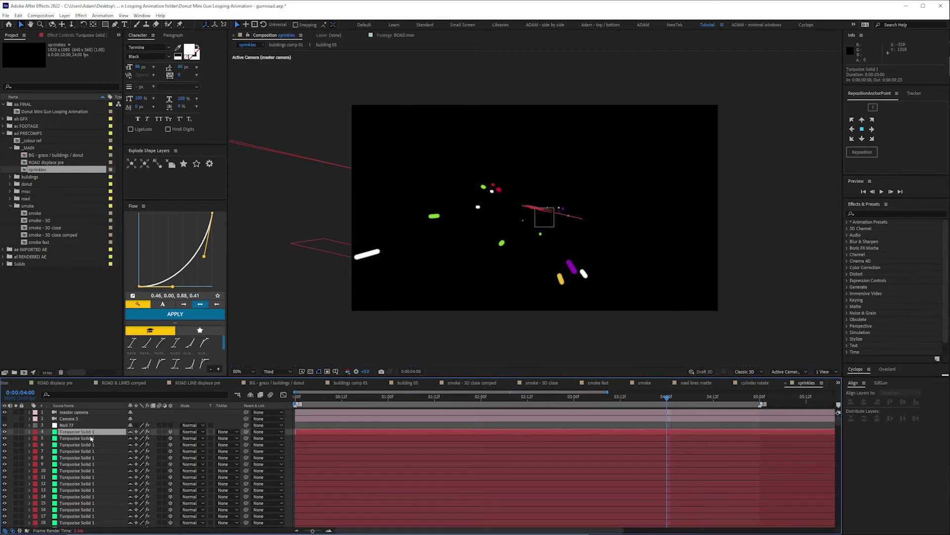
left_click(16, 432)
left_click(358, 399)
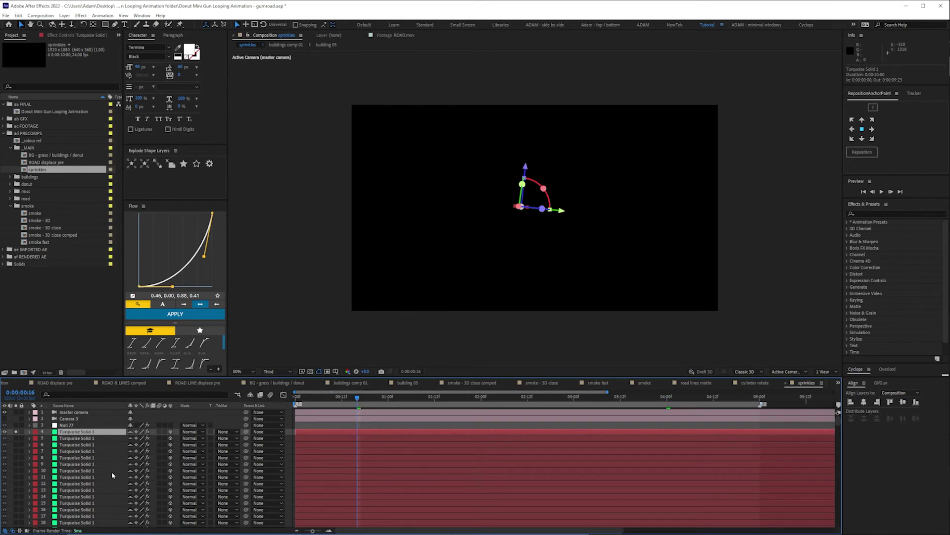
left_click(24, 372)
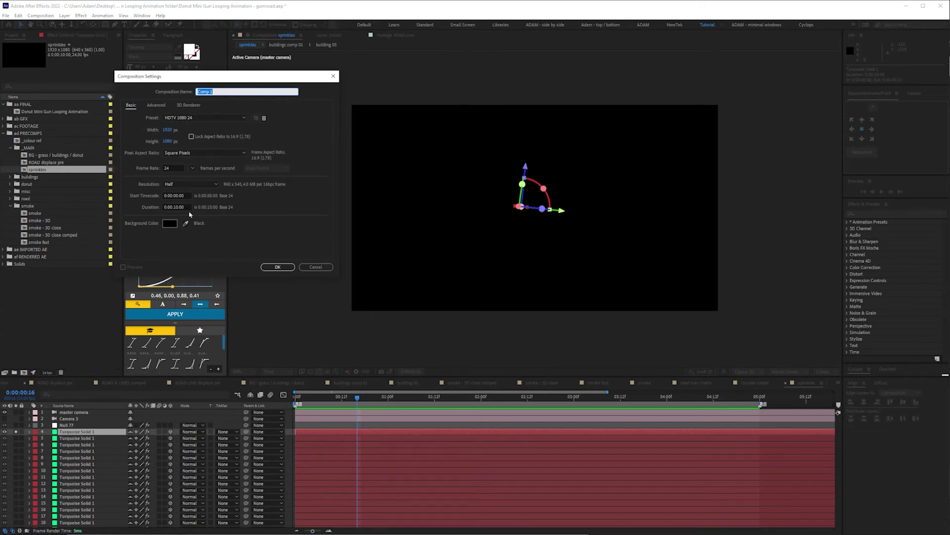
Create Comp 1 with a black solid and draw a straight horizontal two-point mask on it.
left_click(275, 267)
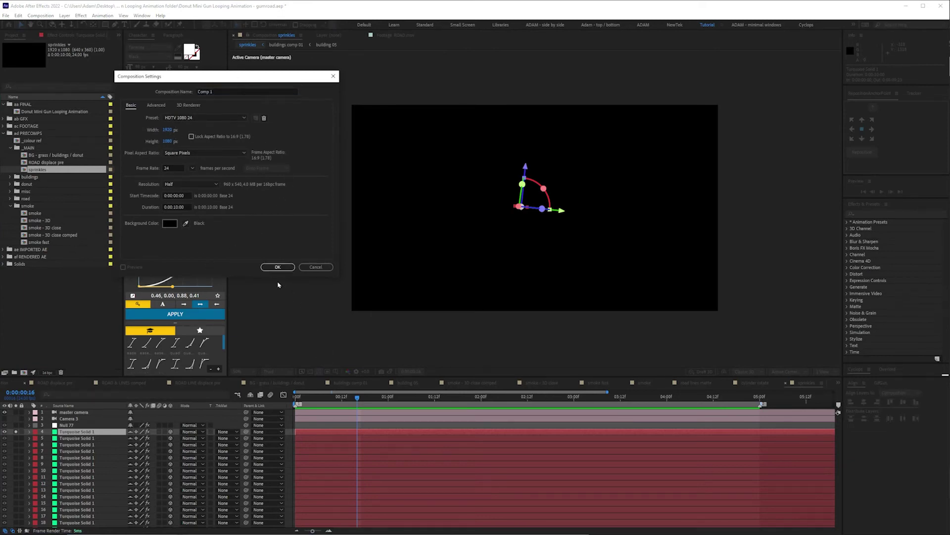
left_click(276, 267)
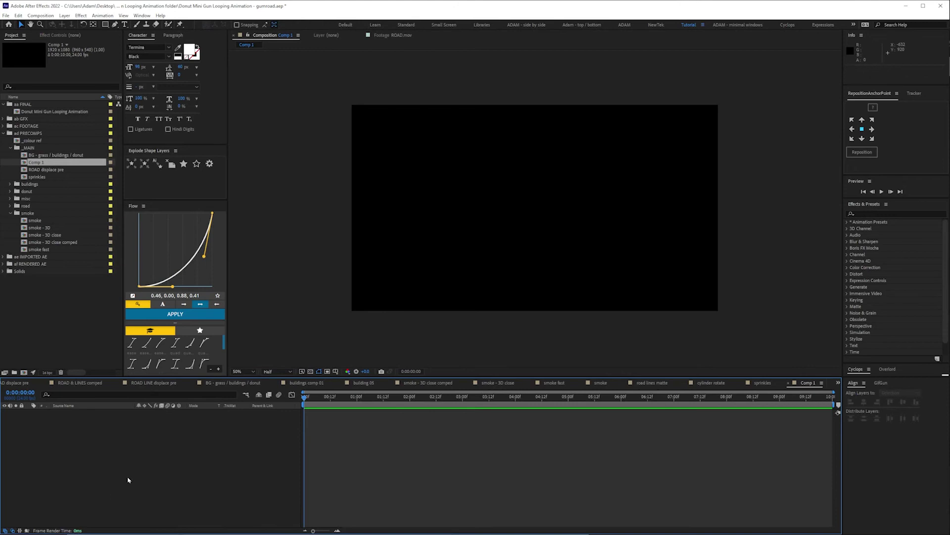
key("ctrl+y")
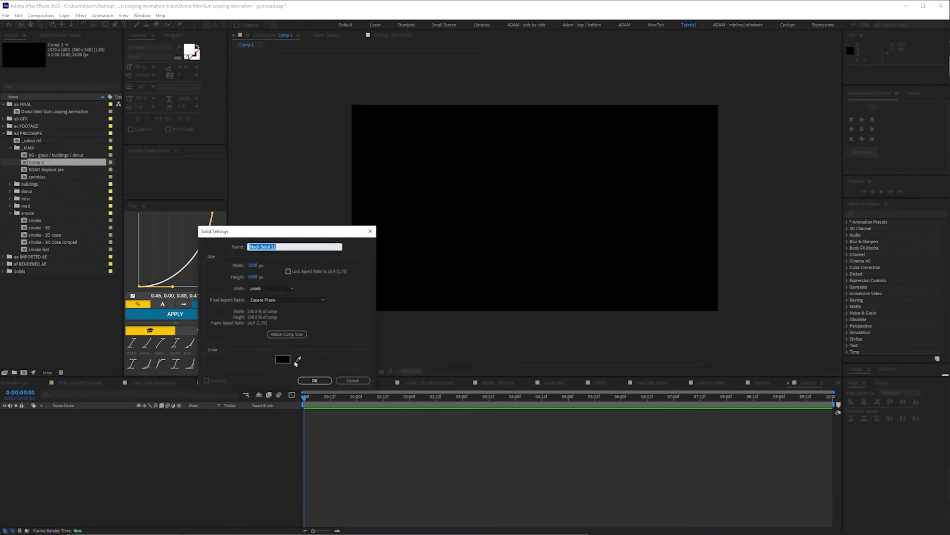
left_click(313, 380)
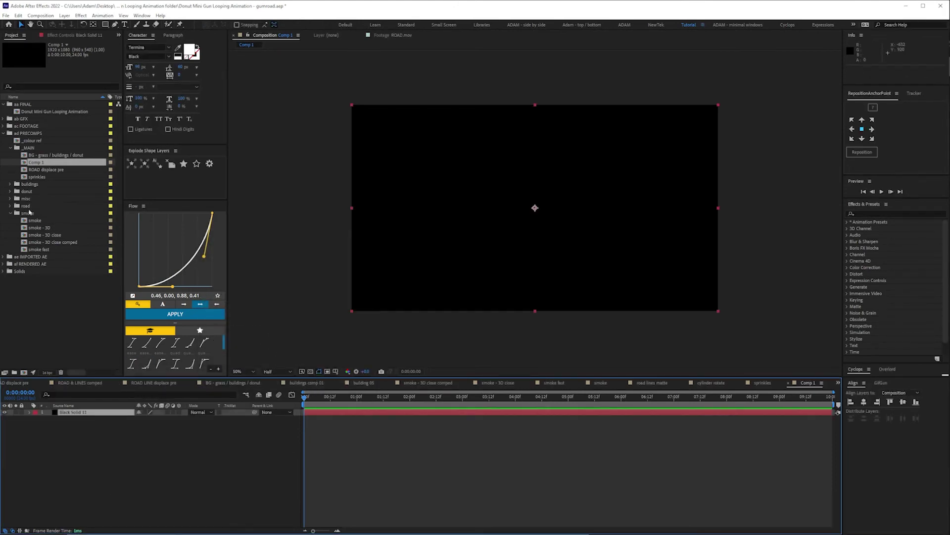
left_click(114, 24)
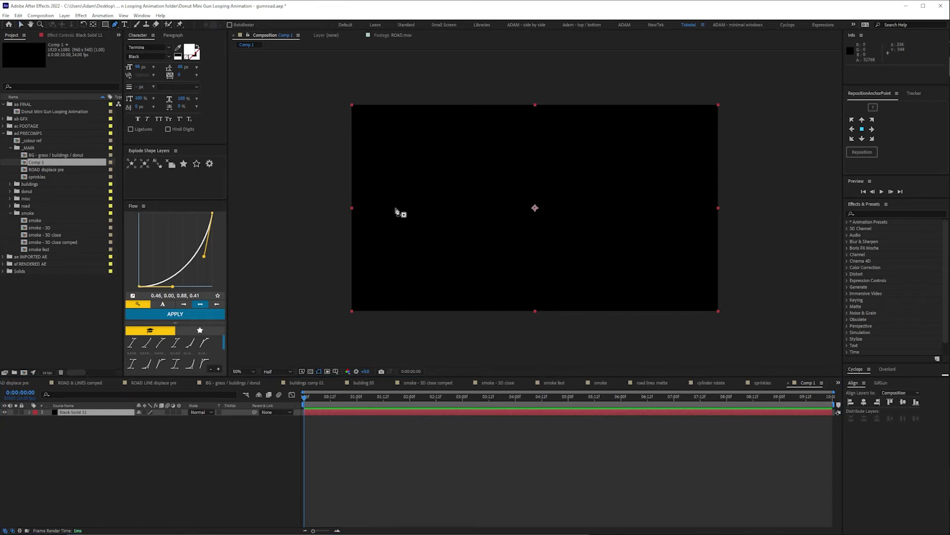
left_click(397, 207)
left_click(672, 211)
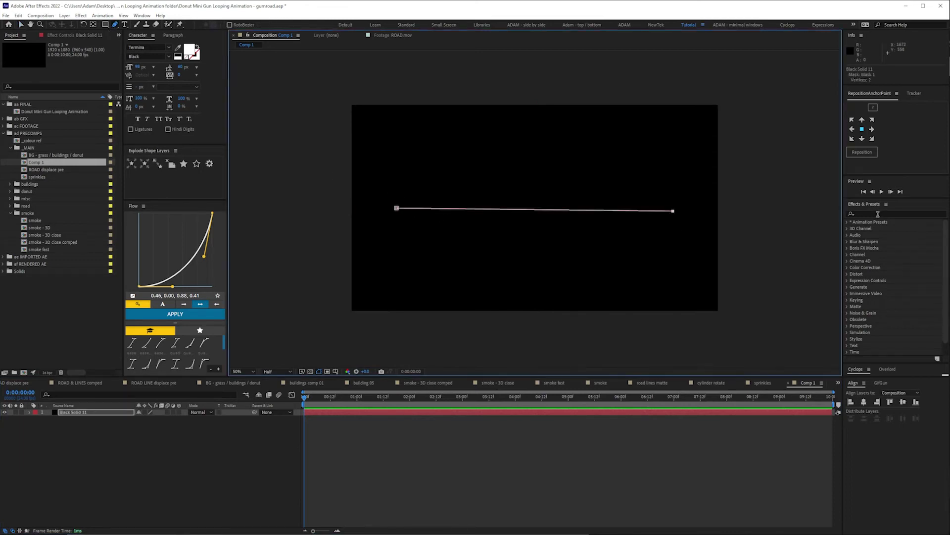
Apply Stroke painted On Transparent with brush size 28, and make the solid 3D.
left_click(880, 214)
type("sres")
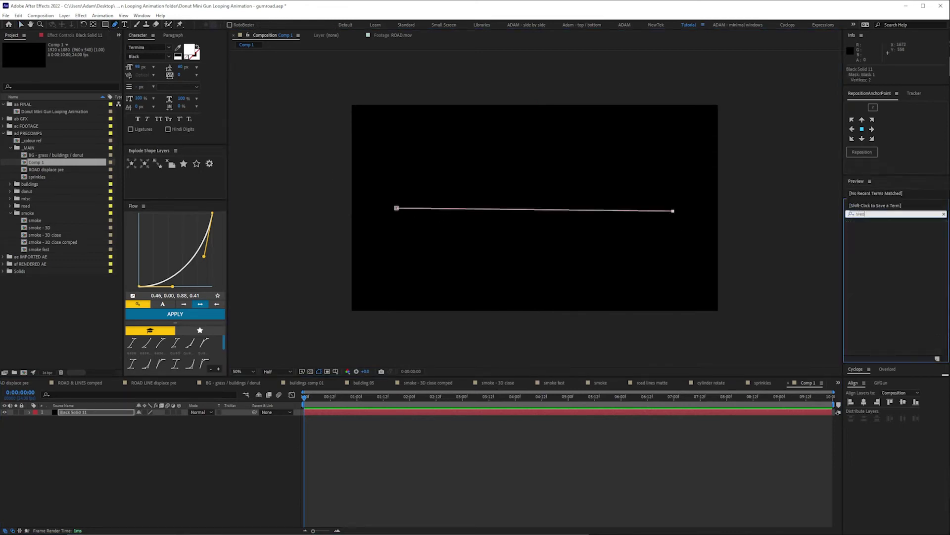
type("k")
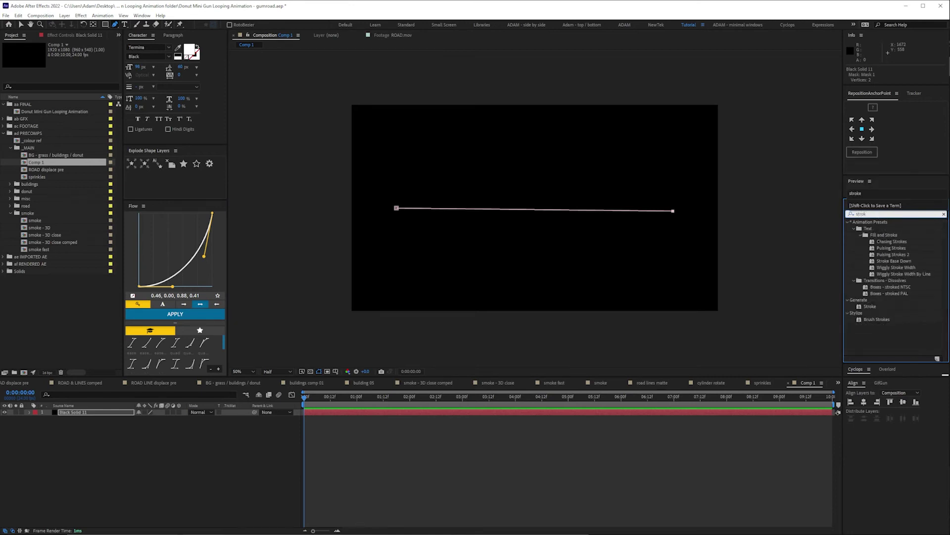
mouse_move(870, 307)
left_mouse_down()
mouse_move(297, 412)
mouse_move(74, 412)
left_mouse_up()
key("v")
left_click(89, 123)
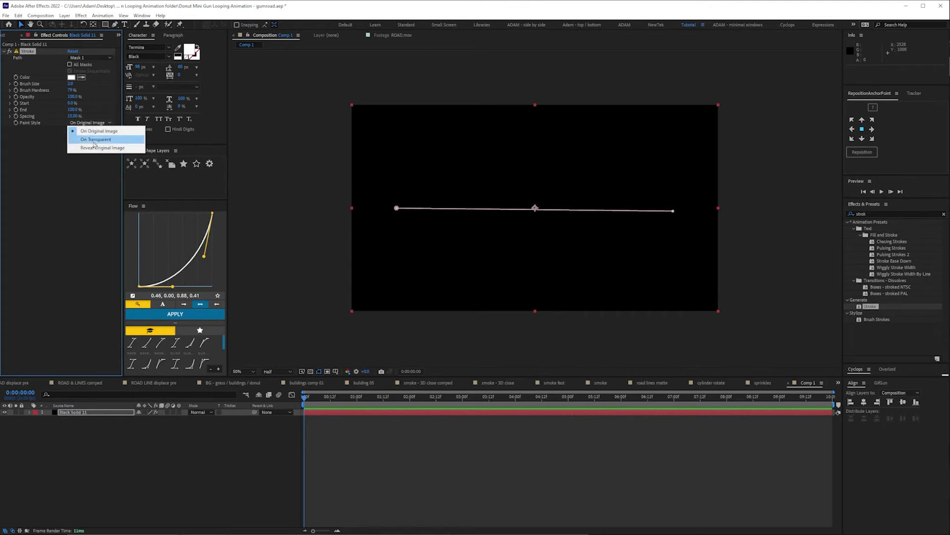
left_click(91, 139)
left_click_drag(71, 84, 104, 84)
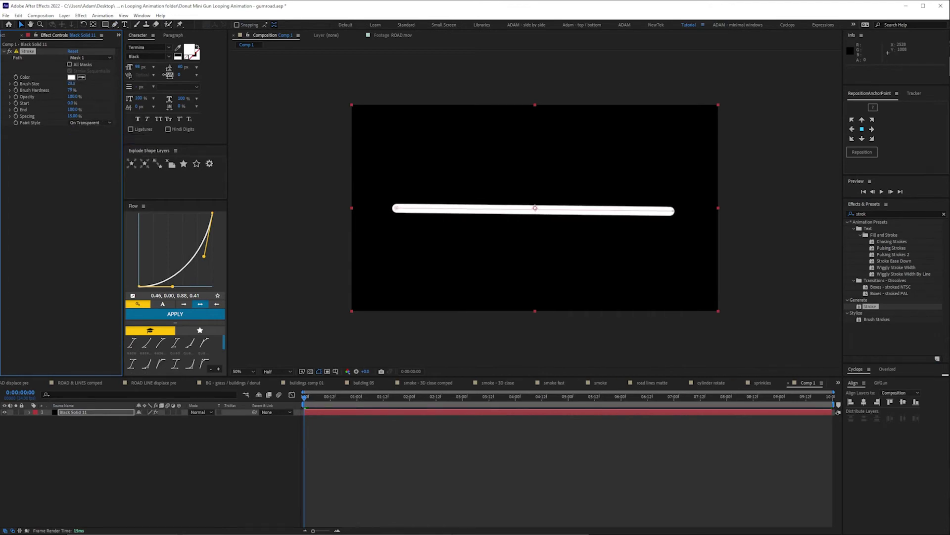
left_click(178, 413)
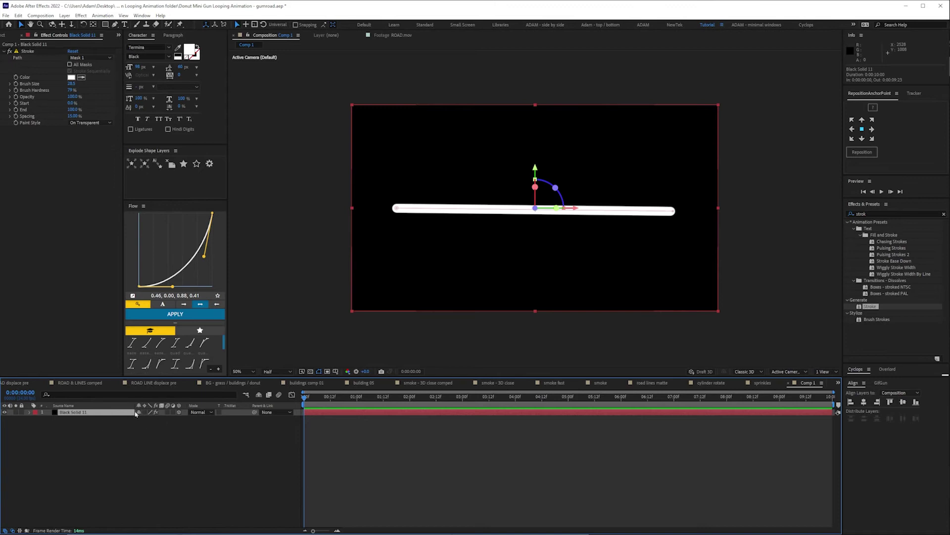
Rotate Black Solid 11 to about 108° on Y and 15° on X, forming a diagonal bar.
key("r")
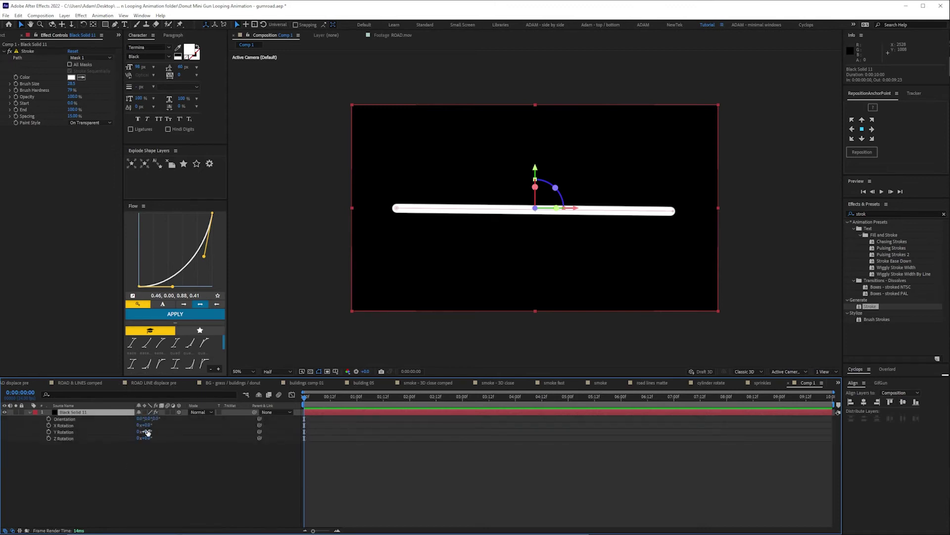
left_click_drag(146, 432, 176, 427)
left_click(127, 477)
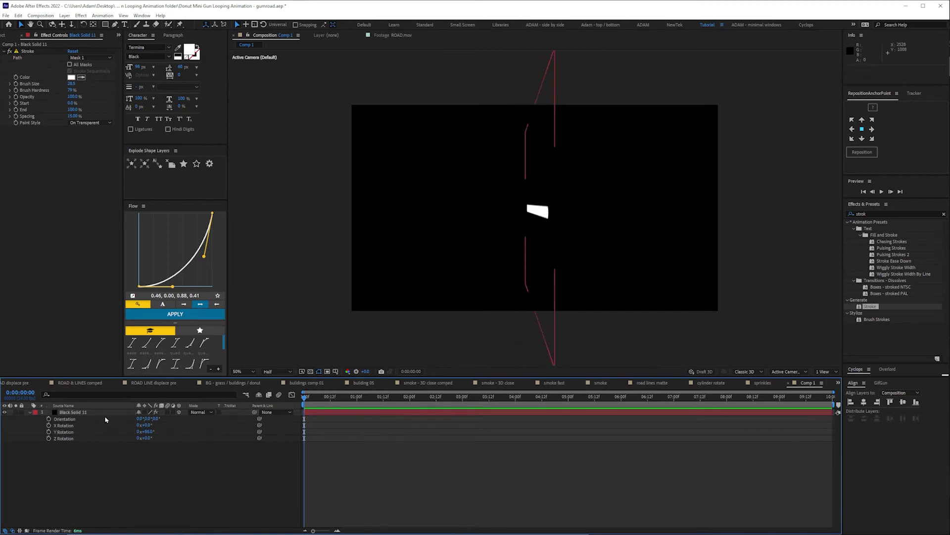
left_click(105, 420)
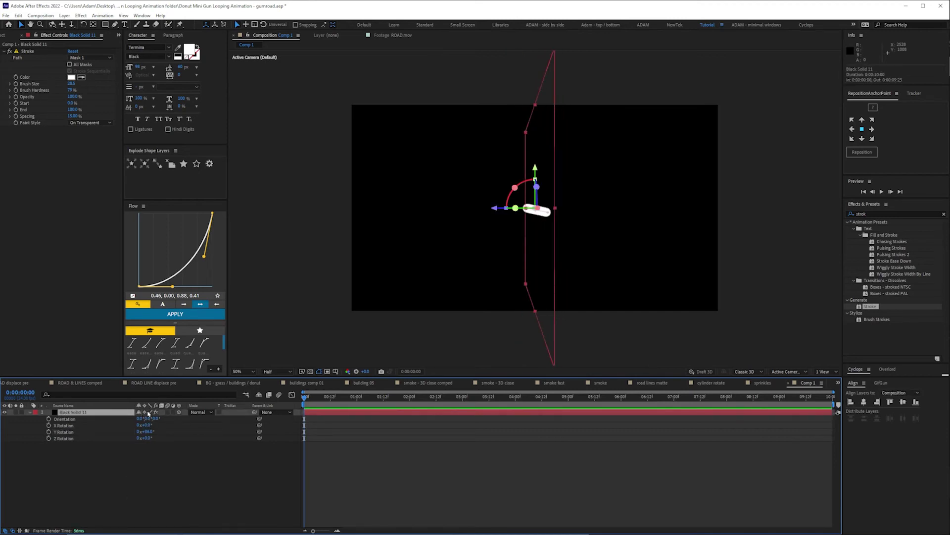
left_click(125, 474)
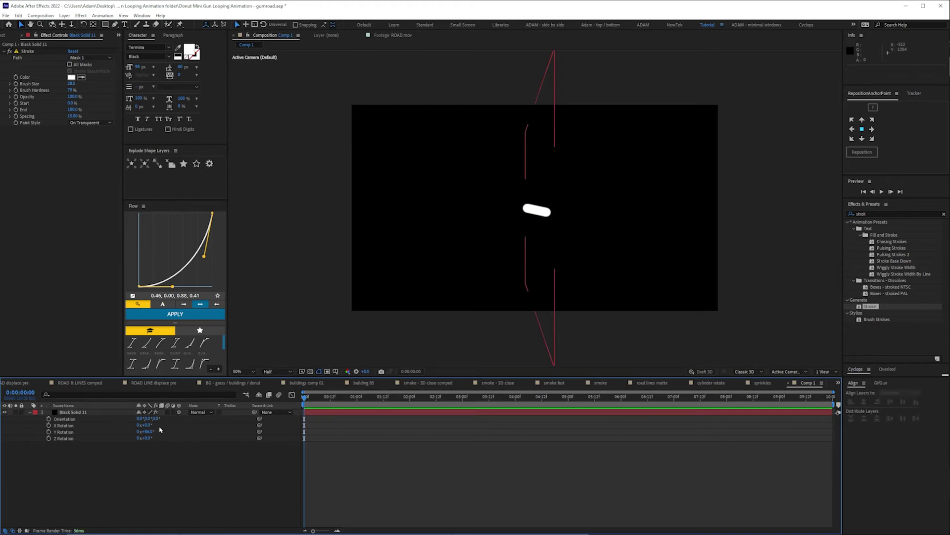
left_click_drag(149, 432, 149, 432)
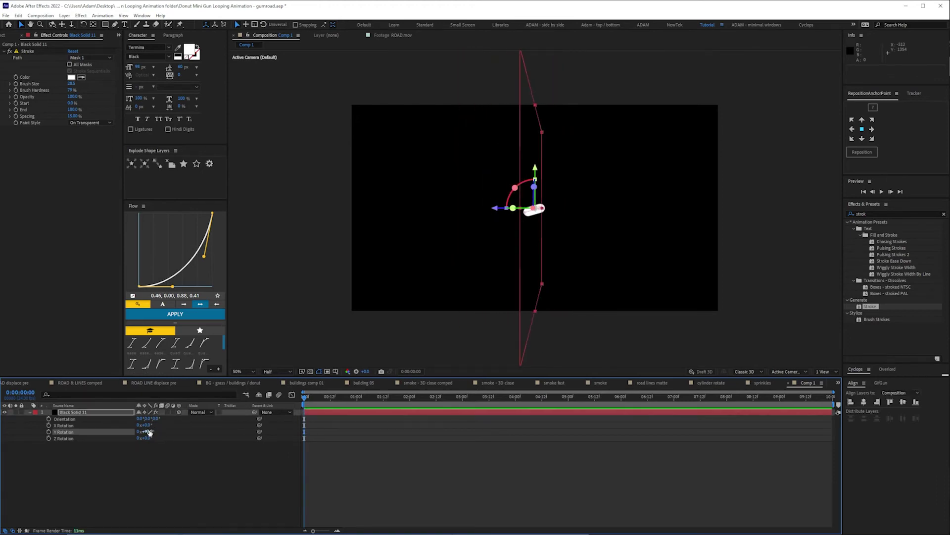
left_click(144, 485)
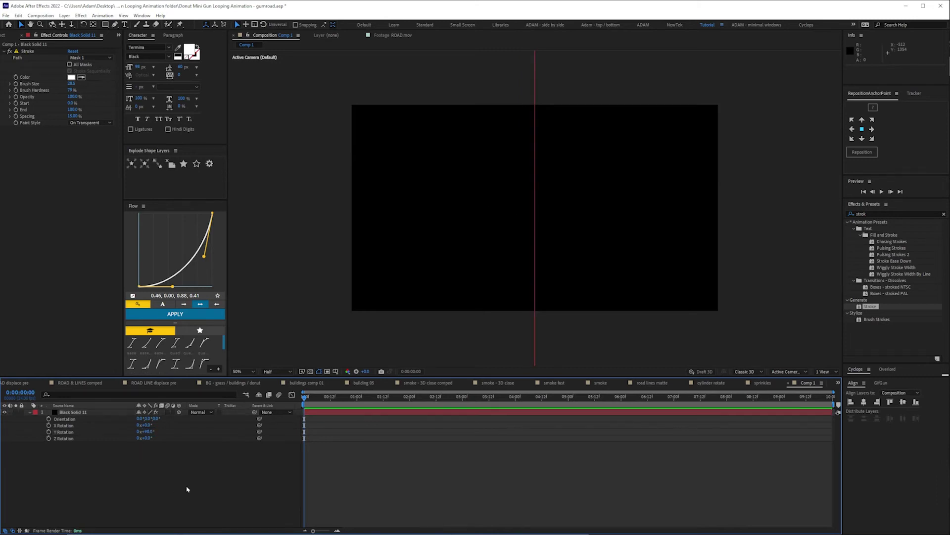
mouse_move(150, 431)
left_mouse_down()
mouse_move(160, 440)
mouse_move(156, 424)
left_mouse_up()
left_click(346, 353)
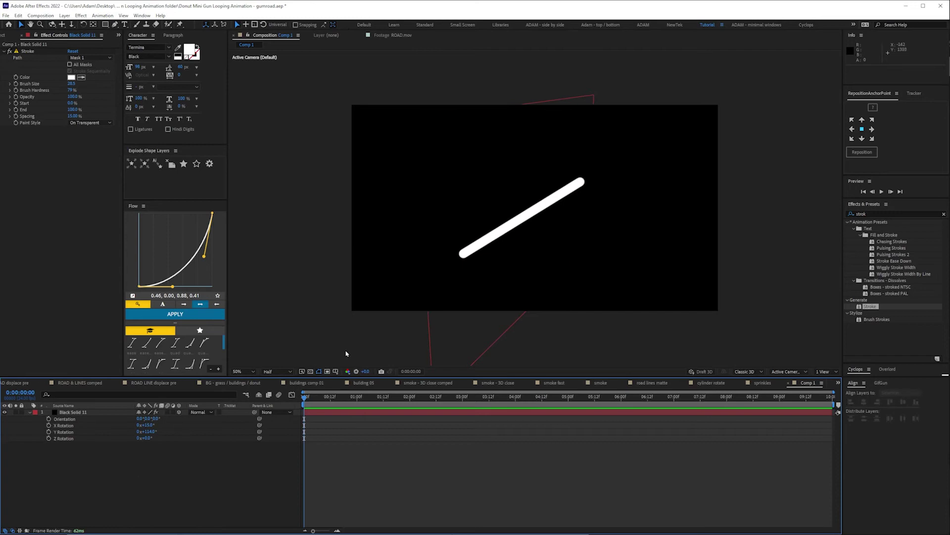
Close Comp 1, reveal Turquoise Solid 1's expressions with EE, and inspect its Brush Size expression.
left_click(788, 384)
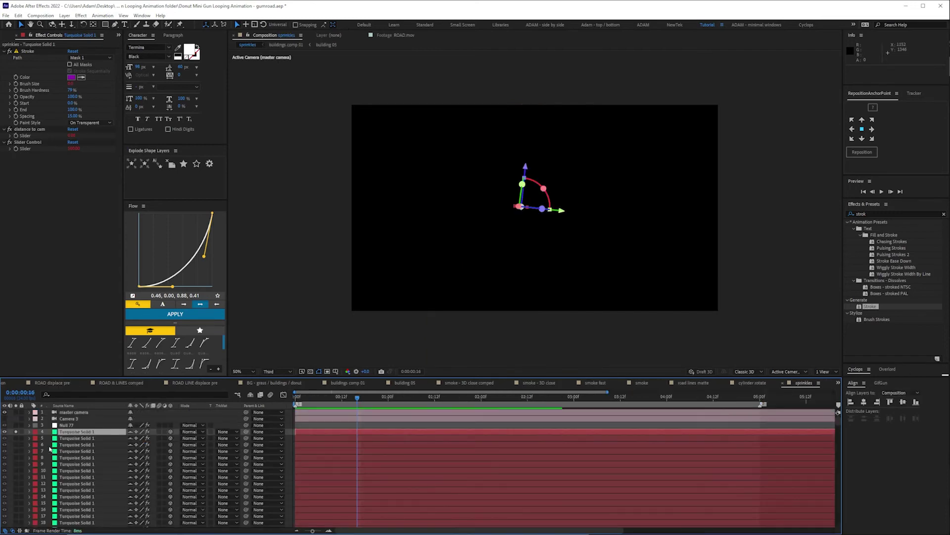
left_click(553, 278)
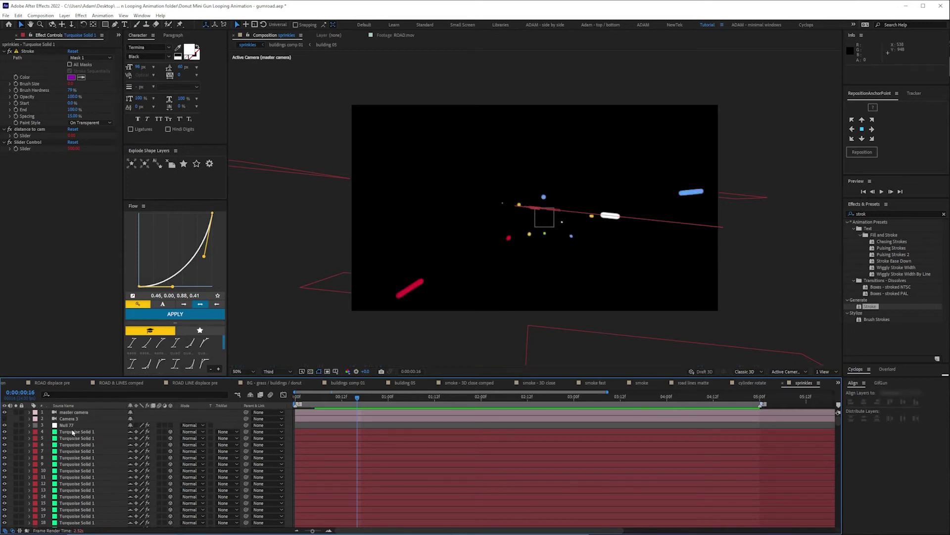
left_click(78, 433)
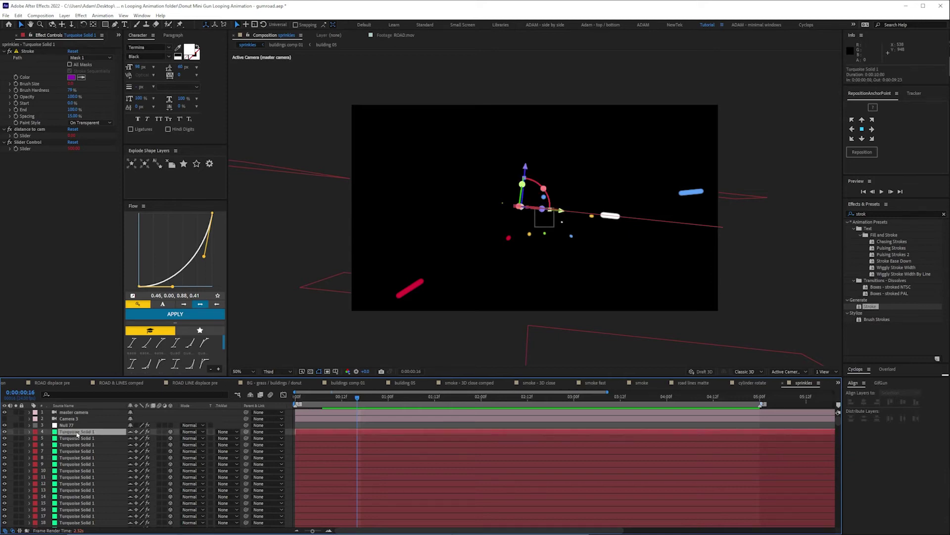
key("e")
key("e")
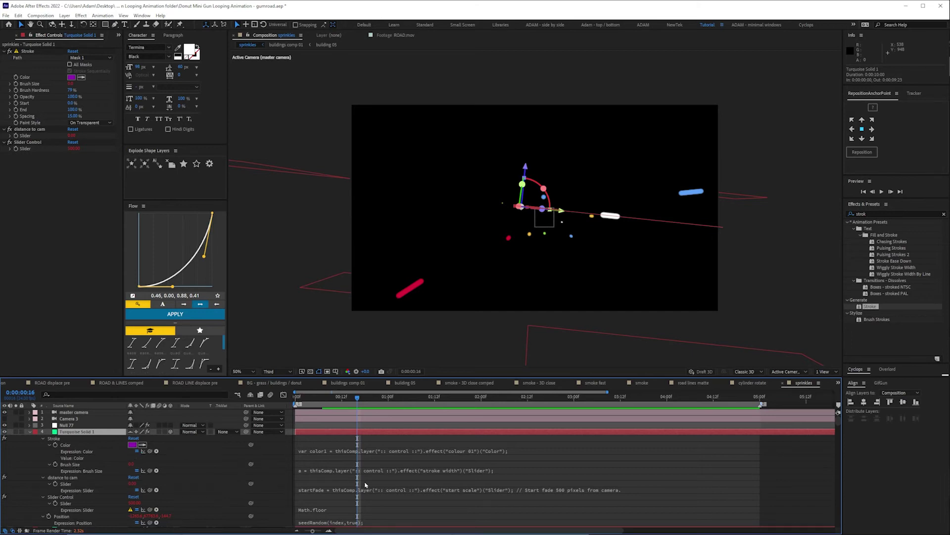
left_click(354, 470)
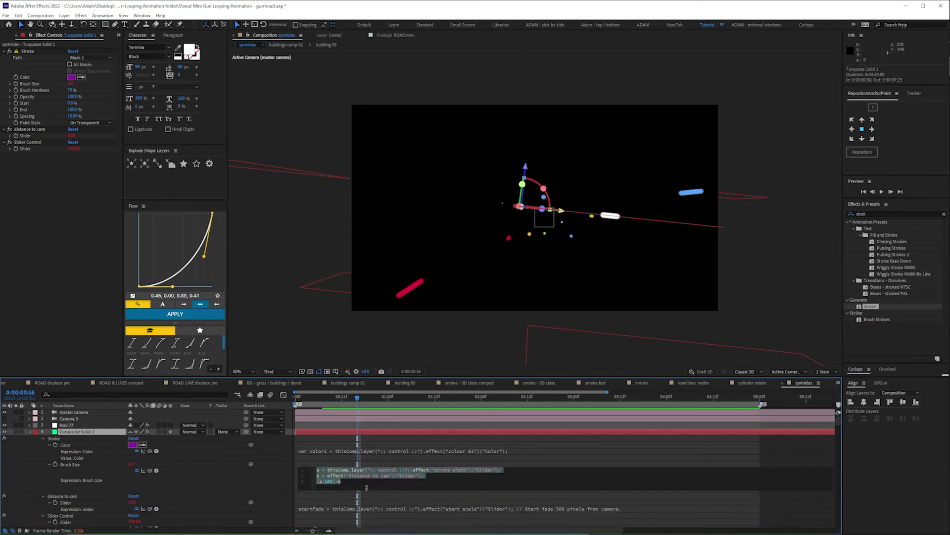
left_click(371, 488)
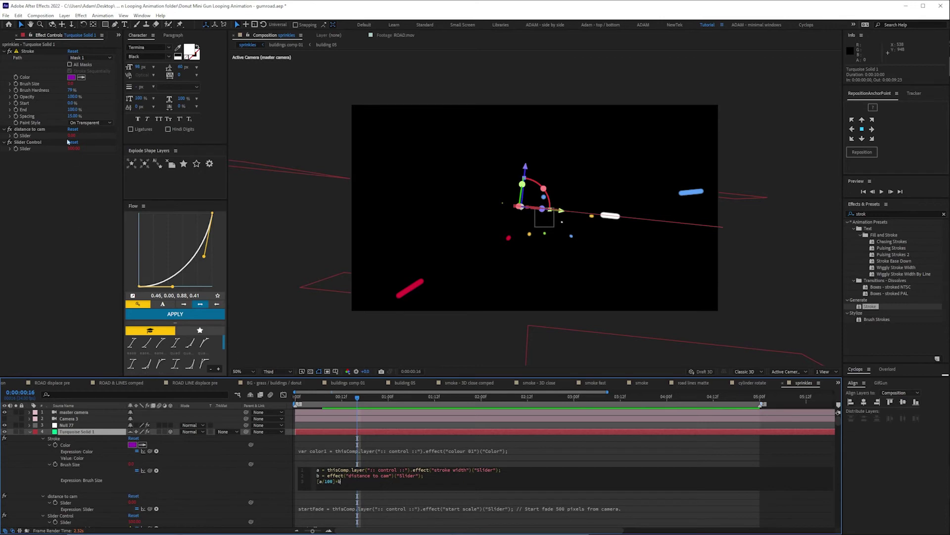
left_click(48, 470)
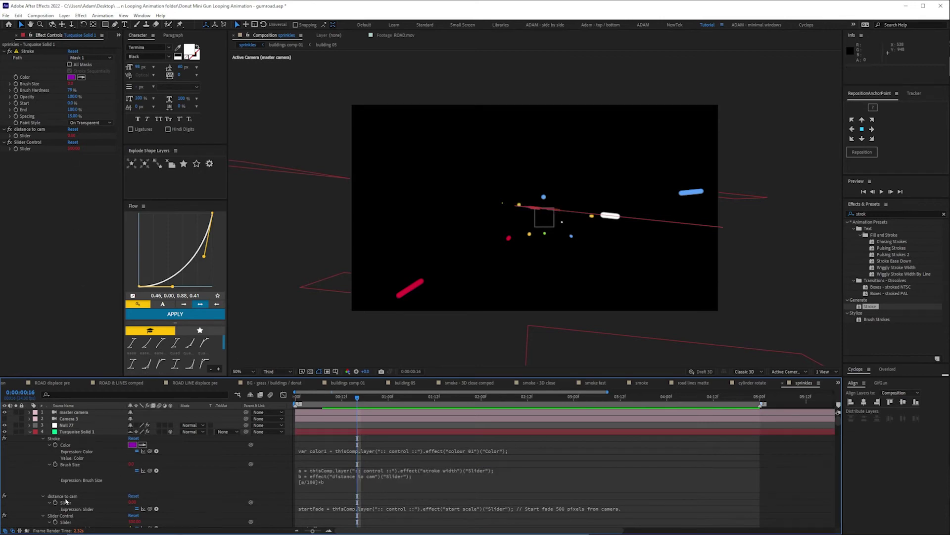
Collapse Brush Size and open Turquoise Solid 1's startFade expression to read it.
left_click(50, 464)
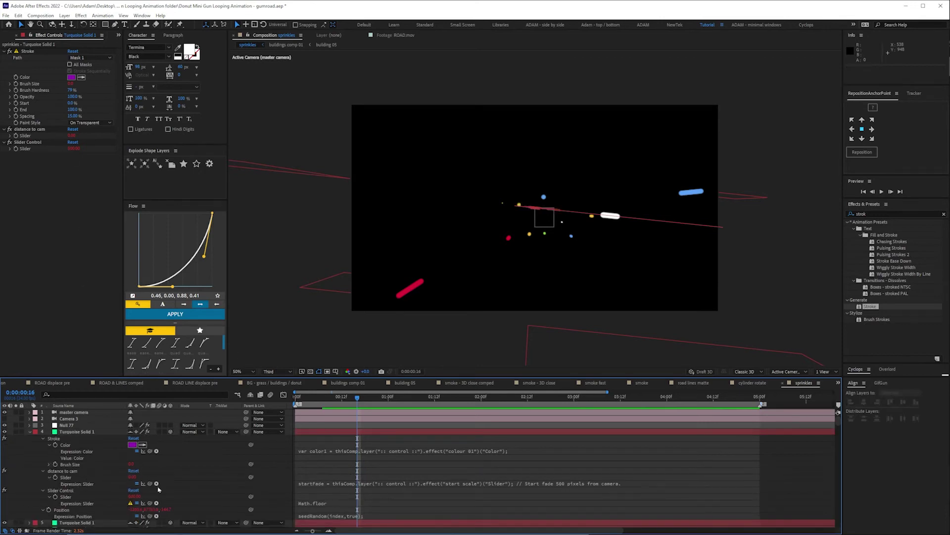
left_click(393, 490)
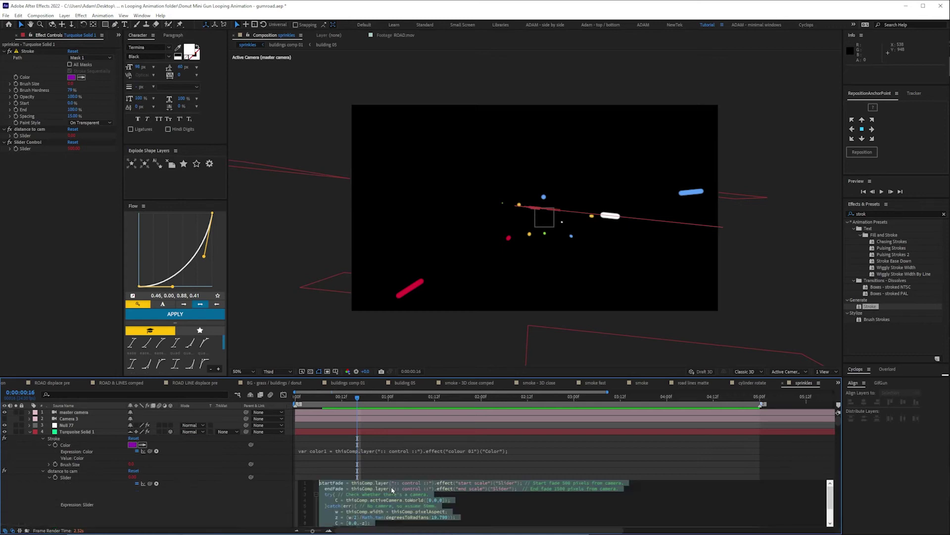
left_click(39, 451)
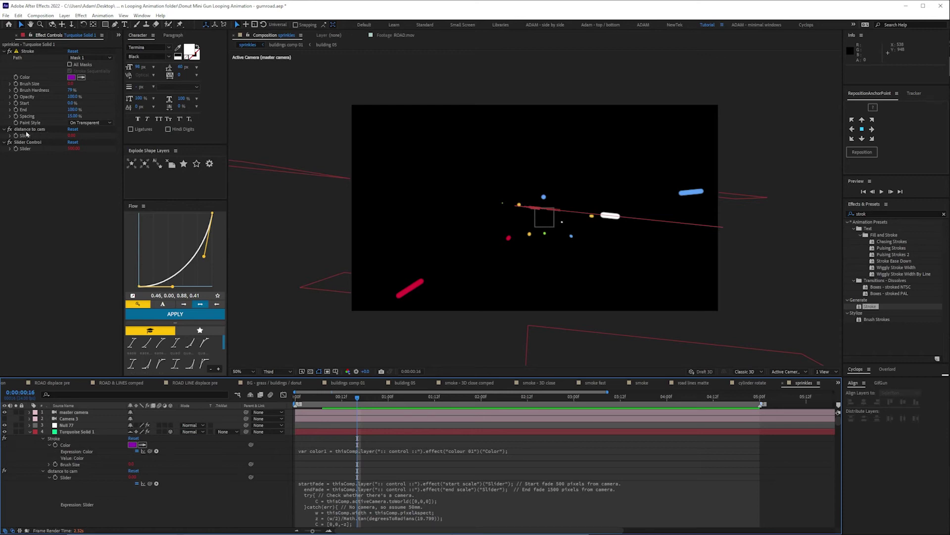
left_click(342, 507)
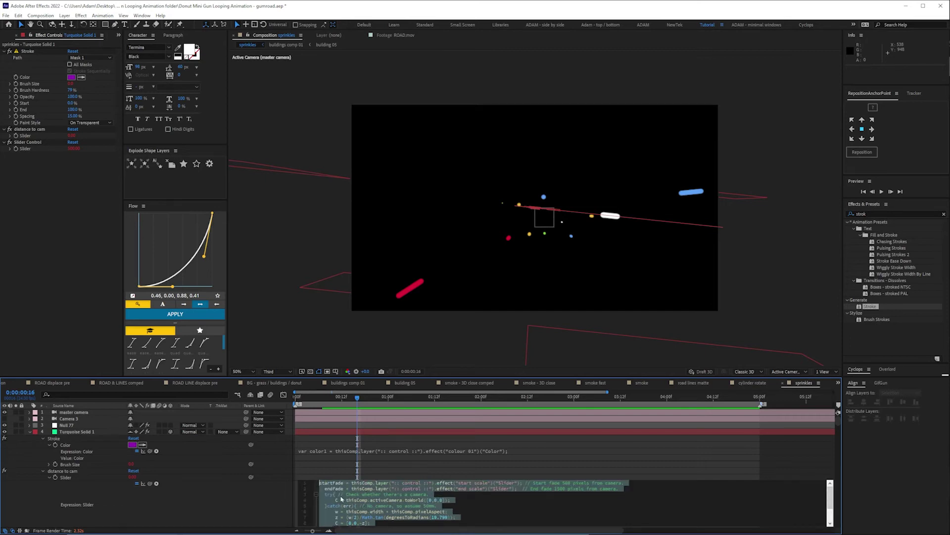
left_click(404, 489)
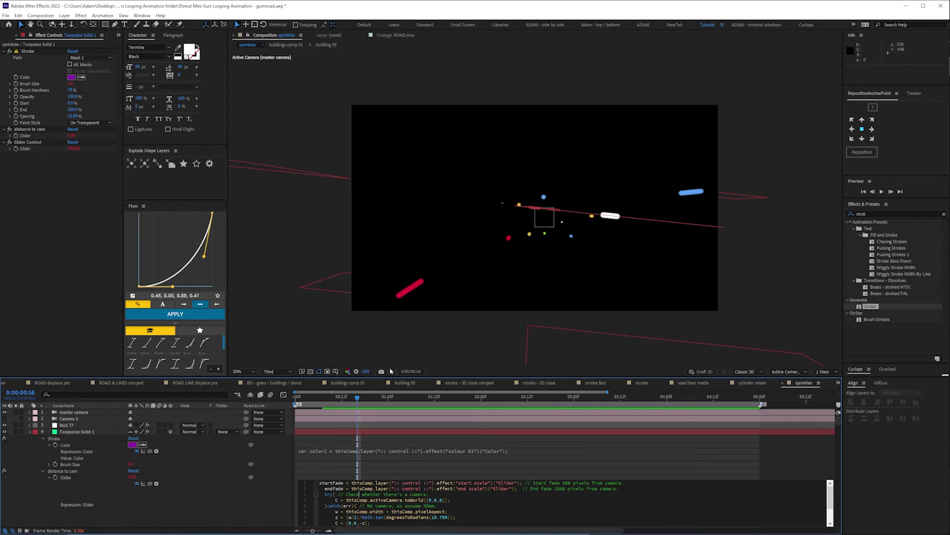
Switch the column to Layer Name so Null 77 reads :: control ::, then collapse Turquoise Solid 1.
left_click(73, 426)
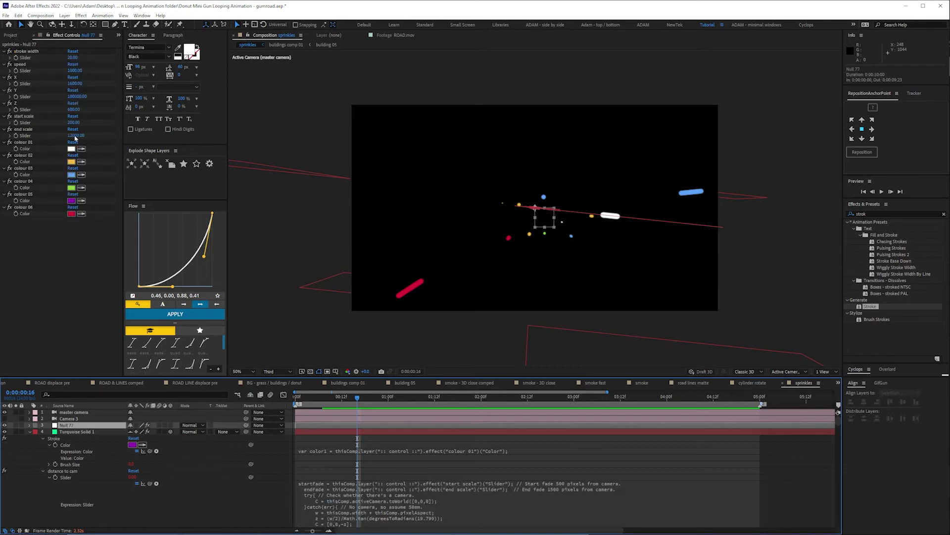
left_click(75, 406)
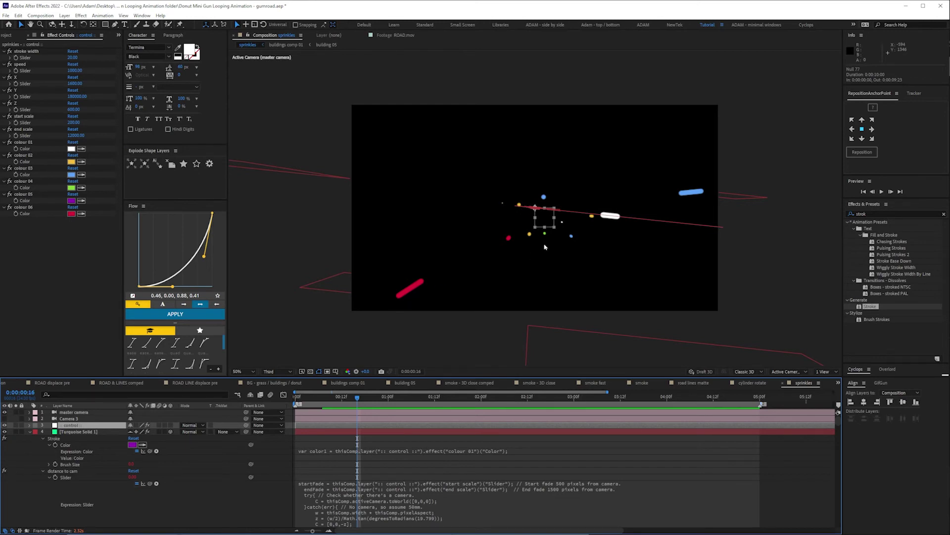
left_click(30, 431)
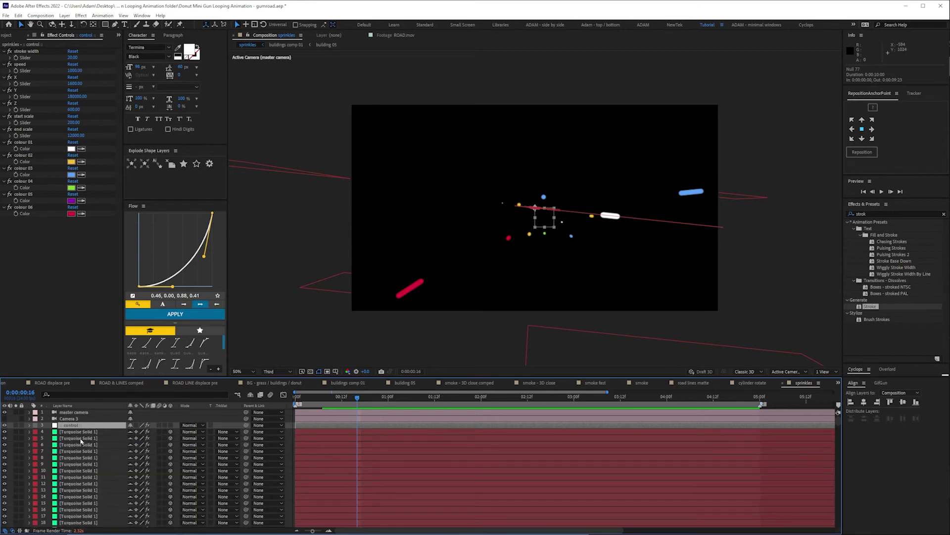
left_click(78, 432)
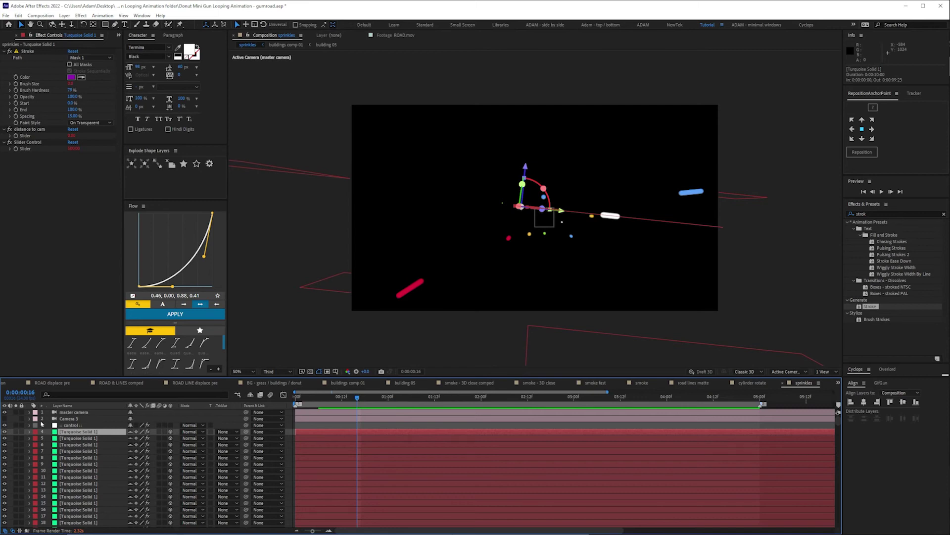
key("e")
key("e")
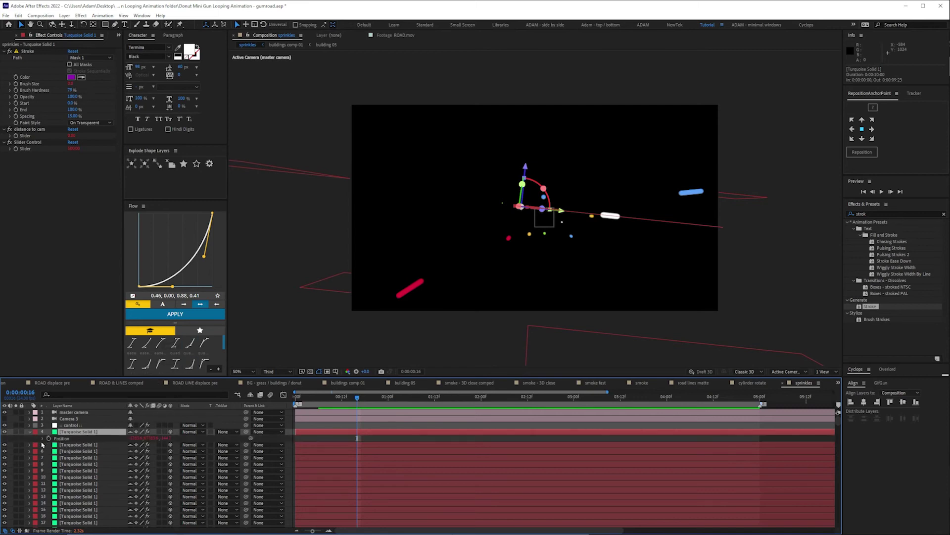
key("F2")
left_click(330, 444)
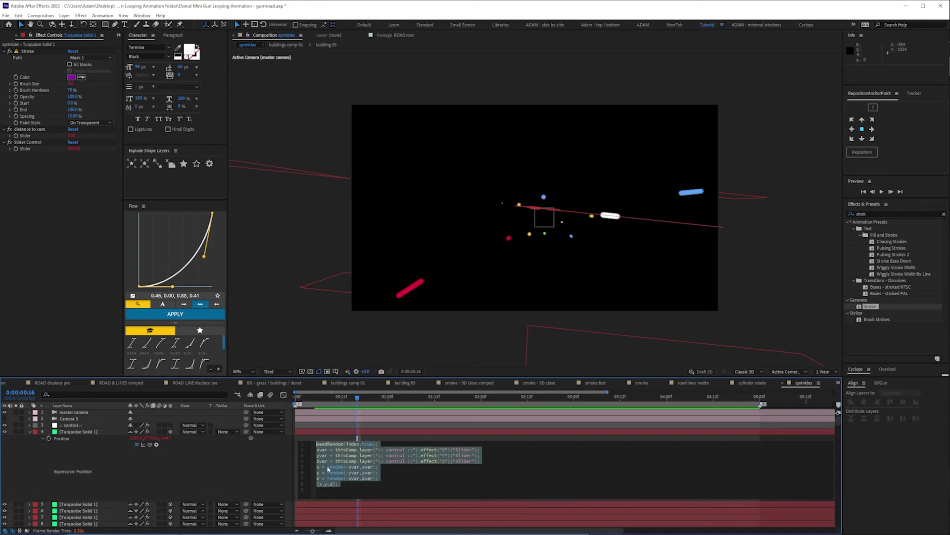
left_click(363, 478)
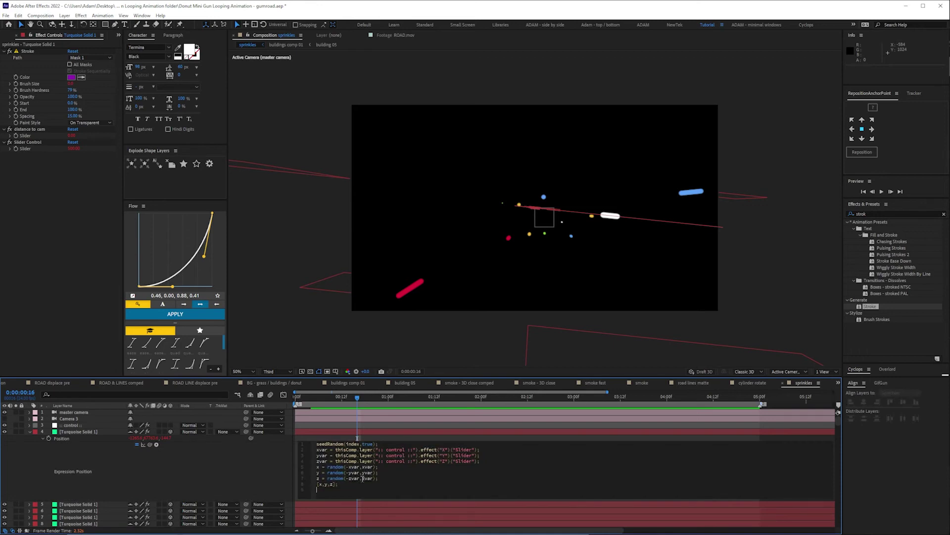
left_click(73, 426)
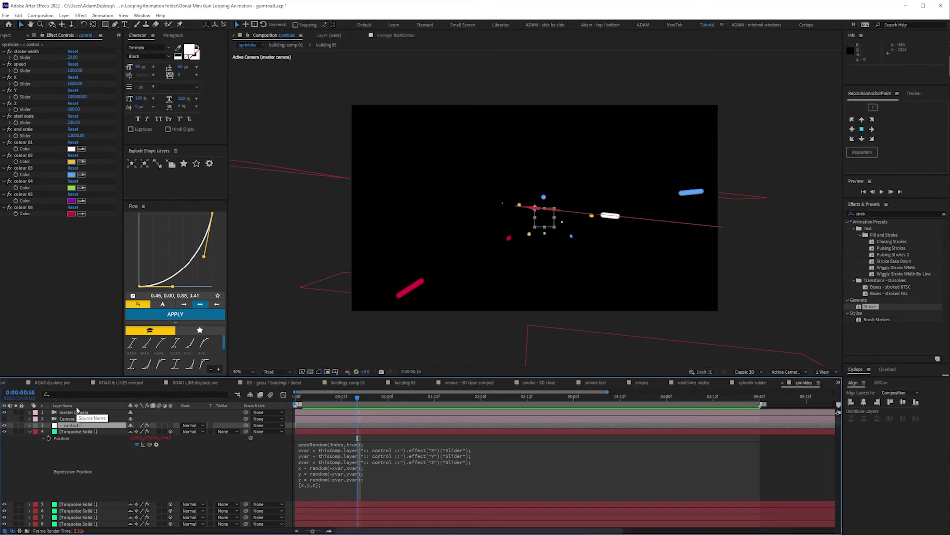
left_click(29, 431)
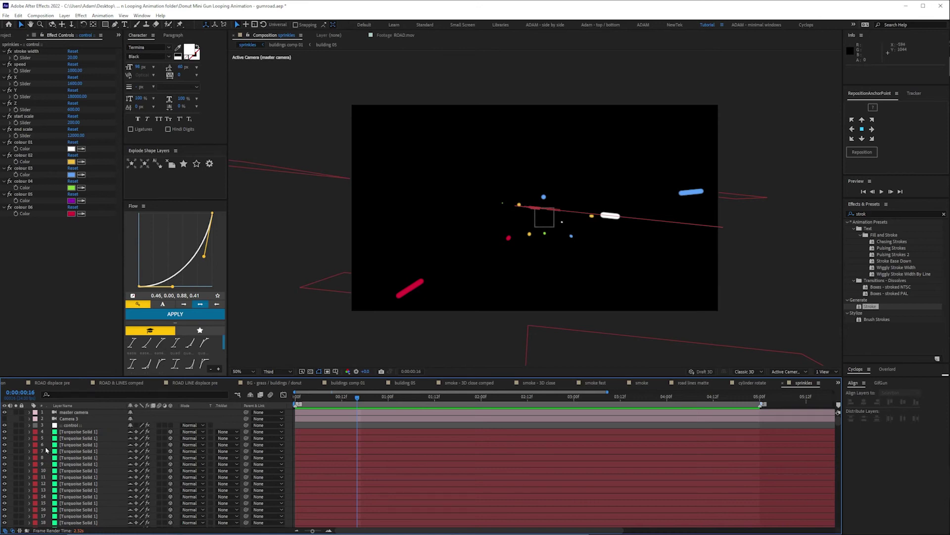
left_click(74, 413)
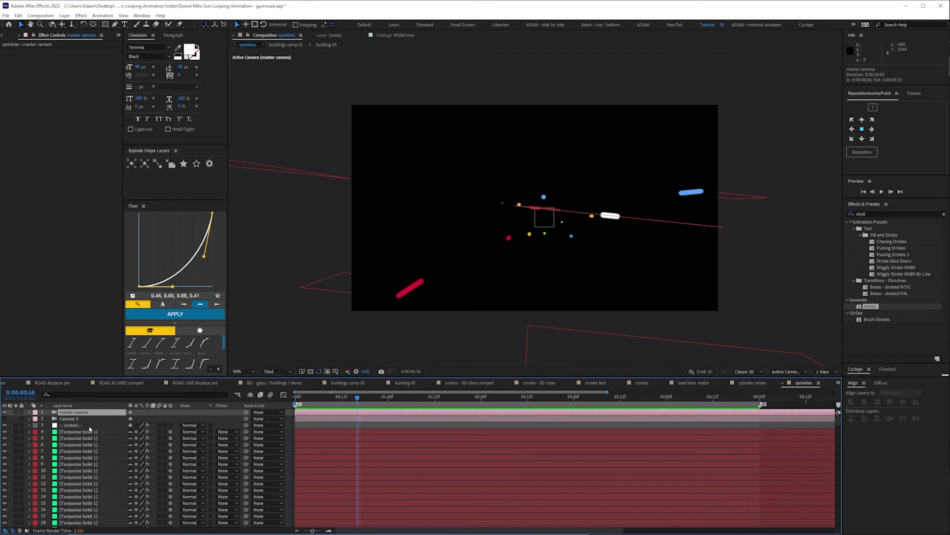
key("p")
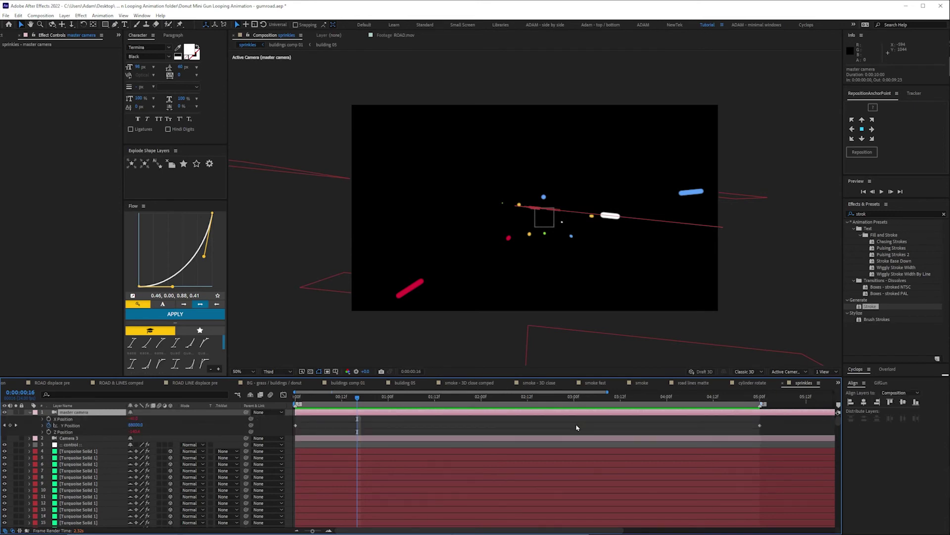
left_click(43, 431)
left_click(43, 419)
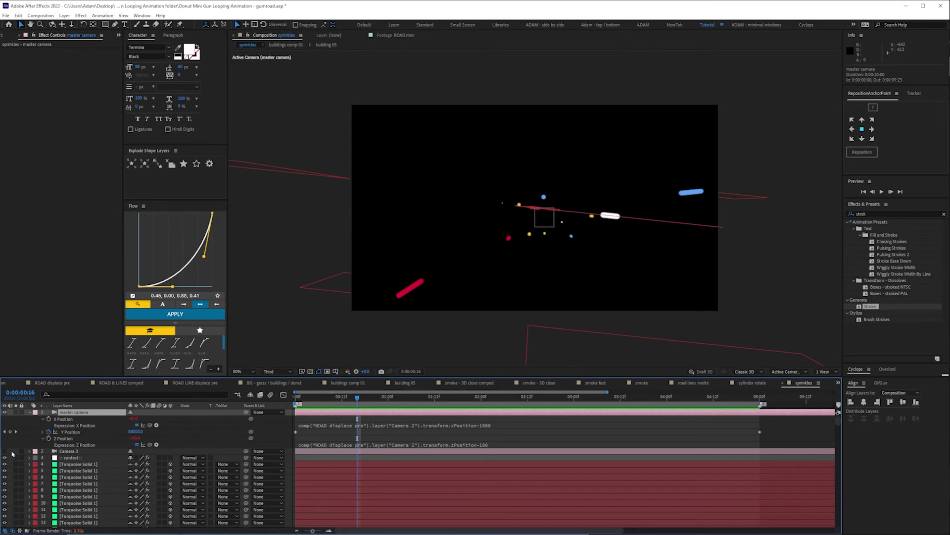
left_click(29, 412)
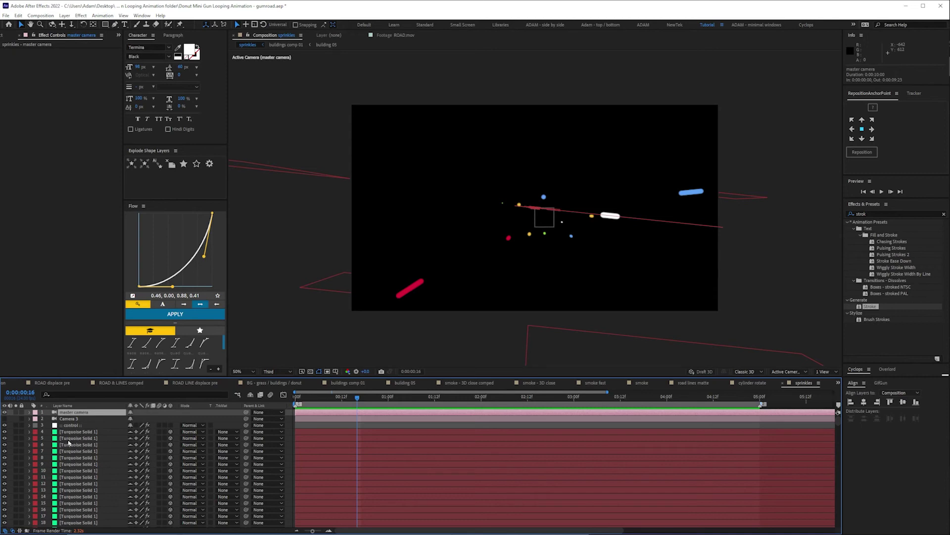
Reveal Turquoise Solid 1's expressions, read its Color expression, and check the control layer's colour sliders.
left_click(75, 432)
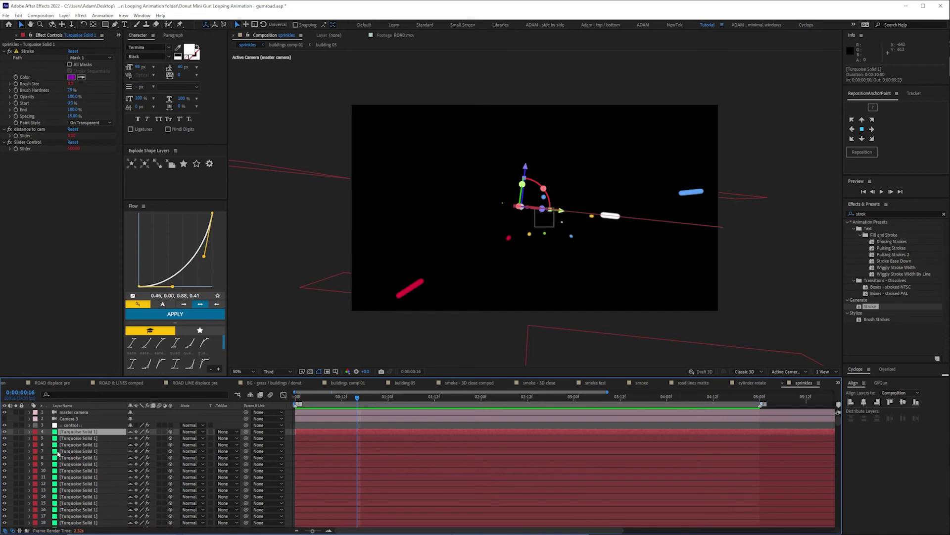
key("e")
key("e")
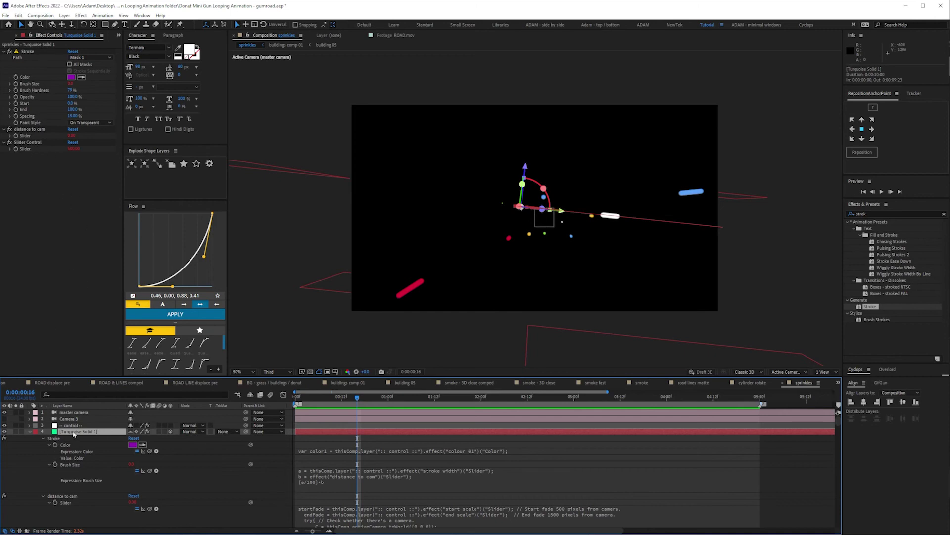
left_click(330, 454)
left_click(413, 490)
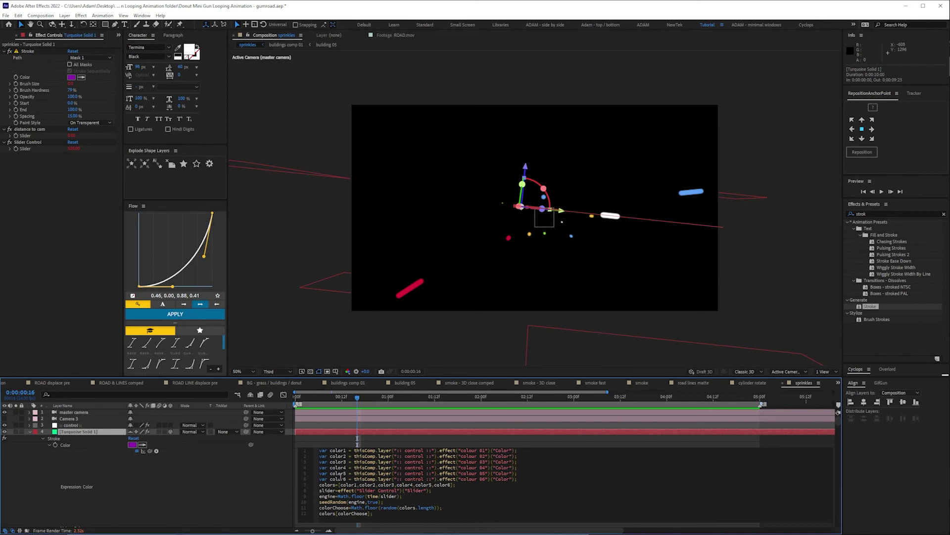
left_click(71, 425)
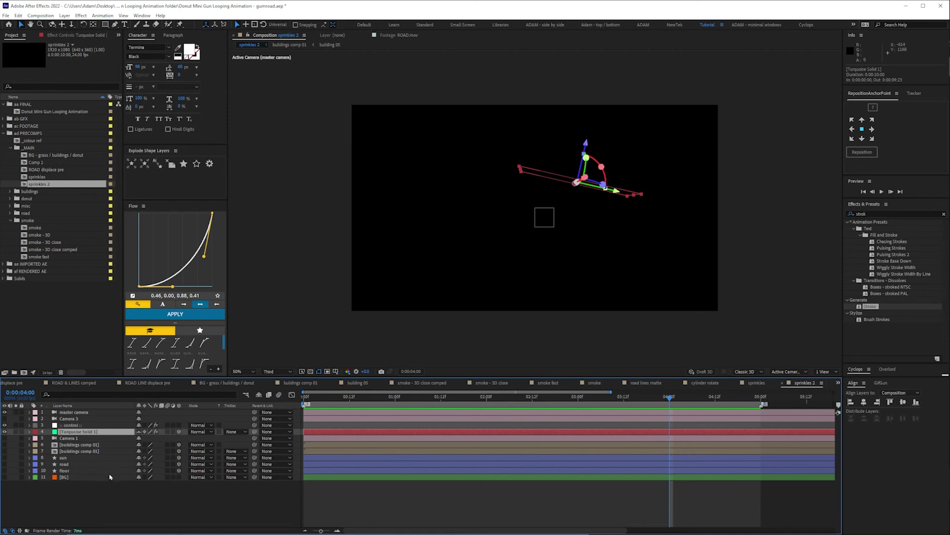
Duplicate the Turquoise Solid 1 sprinkle layer repeatedly in sprinkles 2.
left_click(75, 425)
left_click(79, 432)
key("ctrl+d")
key("ctrl+d")
key("ctrl+d")
key("ctrl+d")
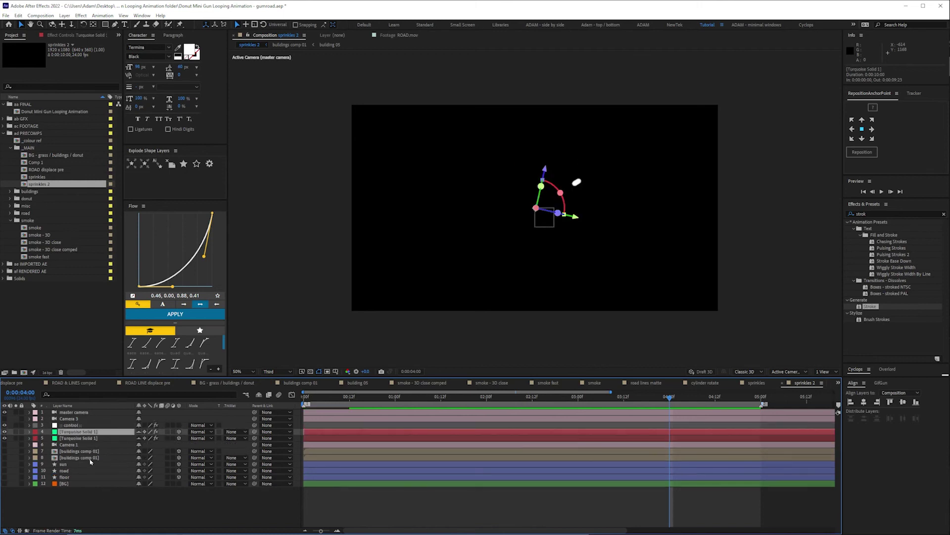
key("ctrl+d")
key("ctrl+d")
key("ctrl+d")
key("ctrl+d")
key("ctrl+d")
key("ctrl+d")
key("ctrl+d")
key("ctrl+d")
key("ctrl+d")
key("ctrl+d")
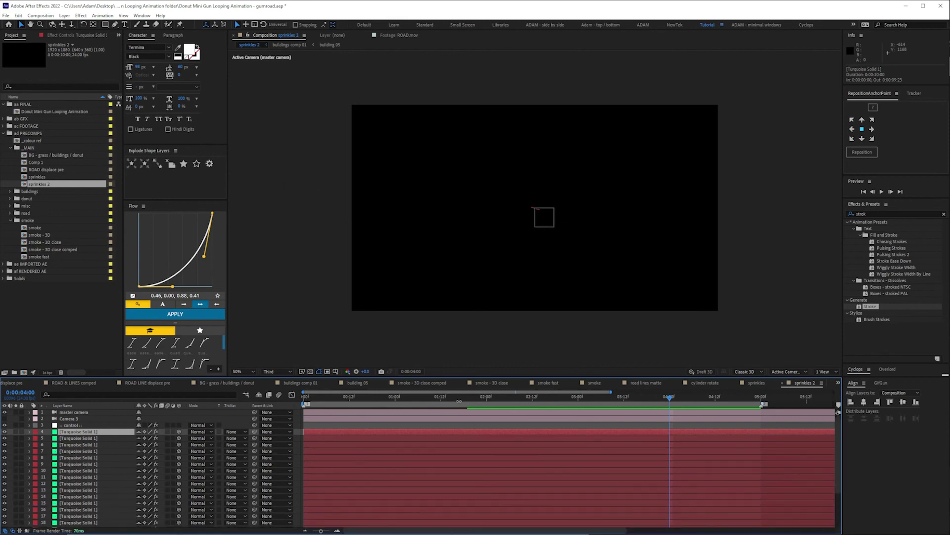
Preview the sprinkles 2 animation from about 0:00:03:02.
key("space")
left_click_drag(629, 424, 602, 420)
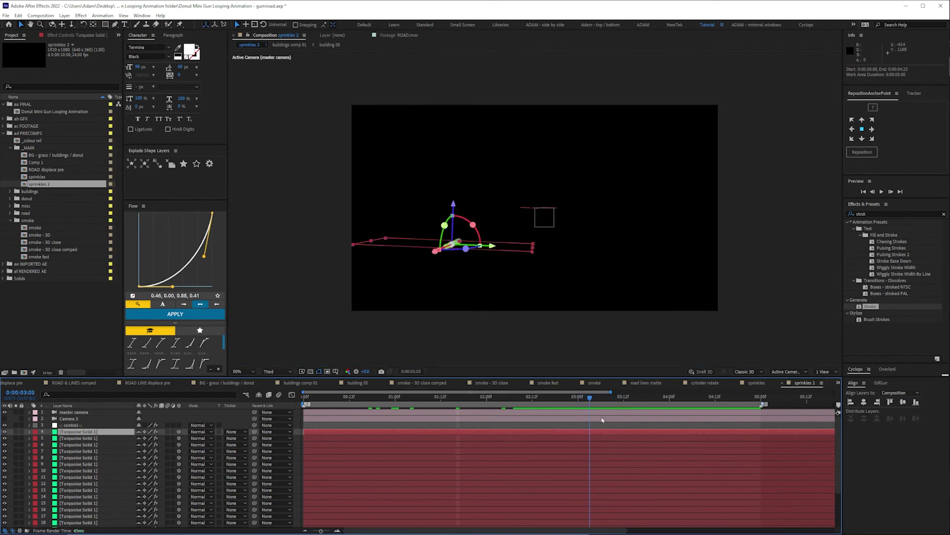
key("space")
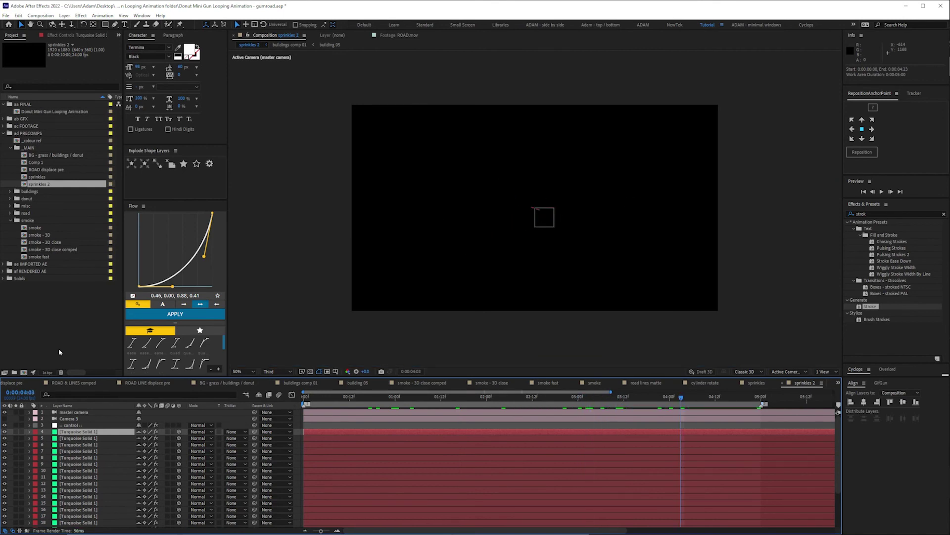
Open the Donut Mini Gun Looping Animation comp and add it to the Render Queue.
left_click(32, 325)
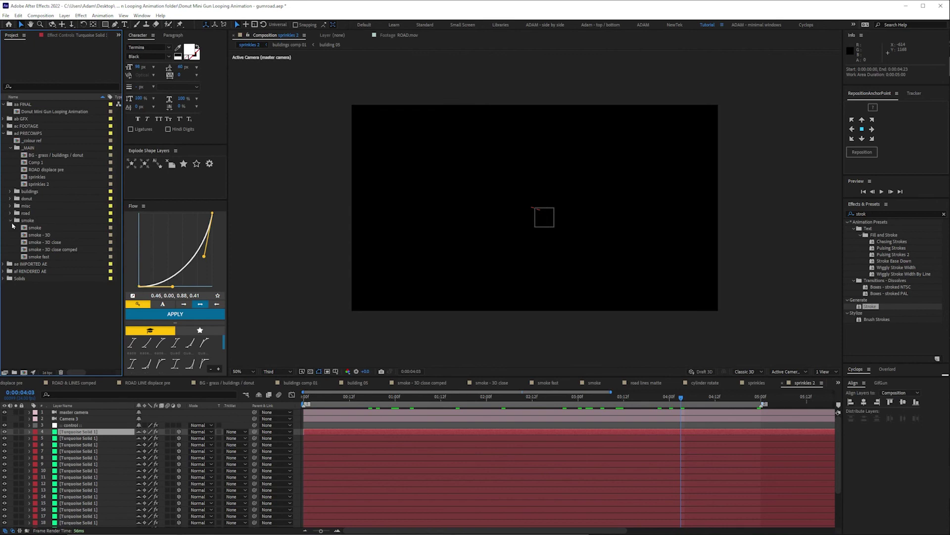
left_click(11, 221)
double_click(69, 112)
key("ctrl+m")
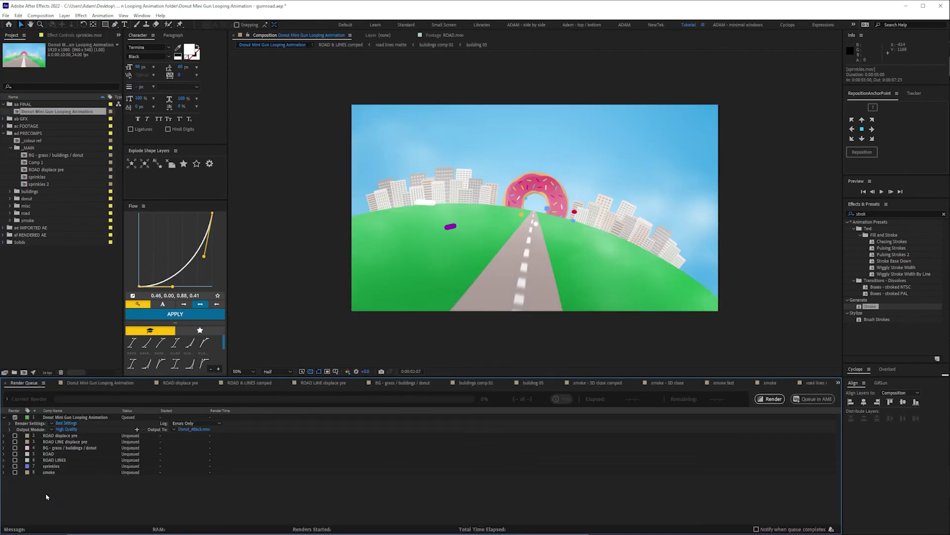
Confirm the sprinkles render uses High Quality with Alpha to sprinkles.mov, then return to the main timeline.
left_click(53, 467)
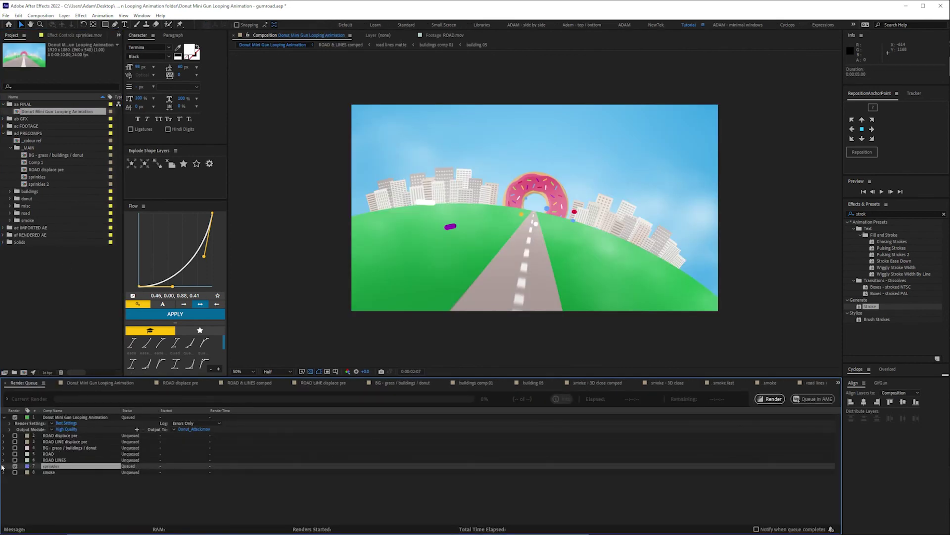
left_click(3, 466)
left_click(74, 479)
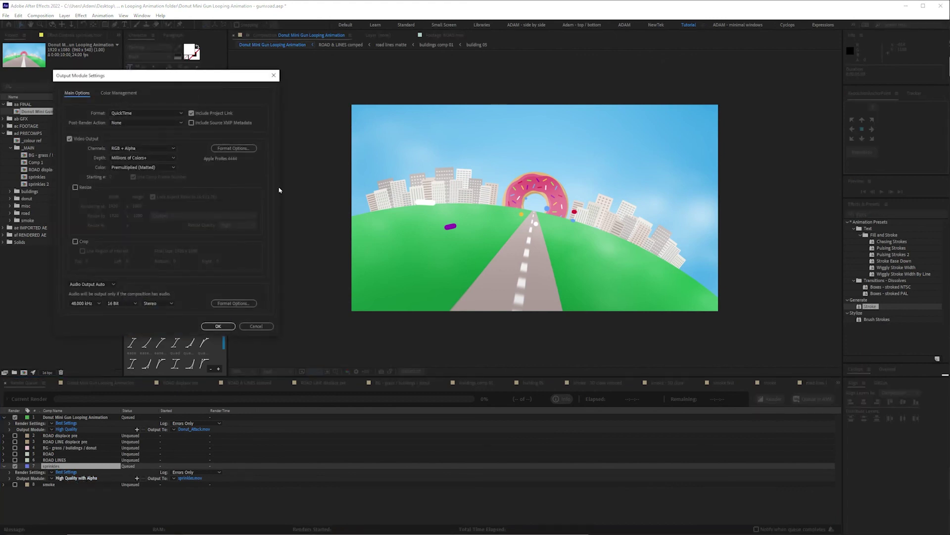
left_click(218, 326)
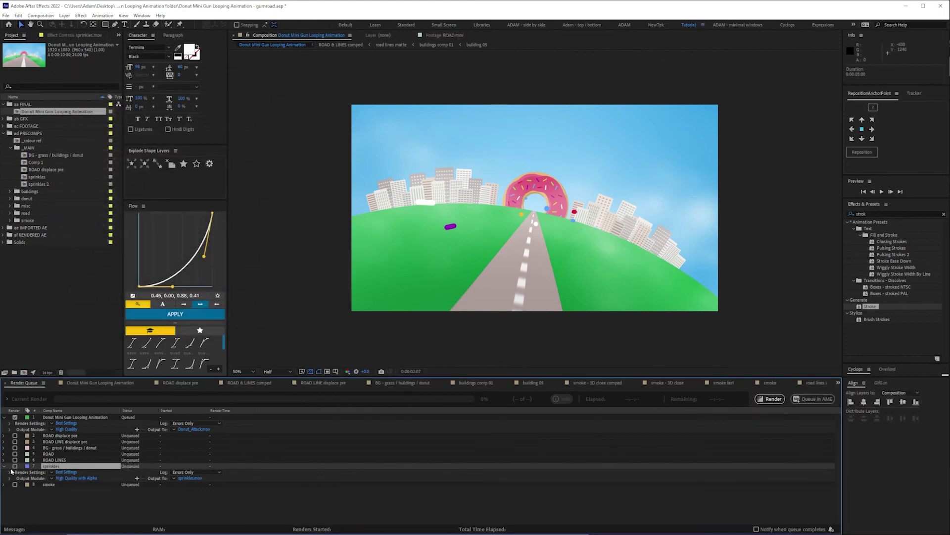
left_click(4, 467)
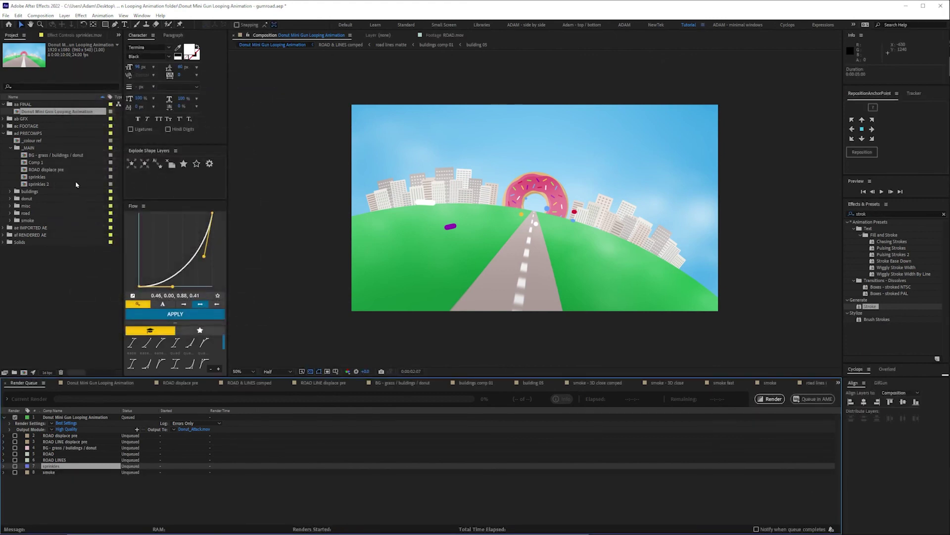
double_click(38, 114)
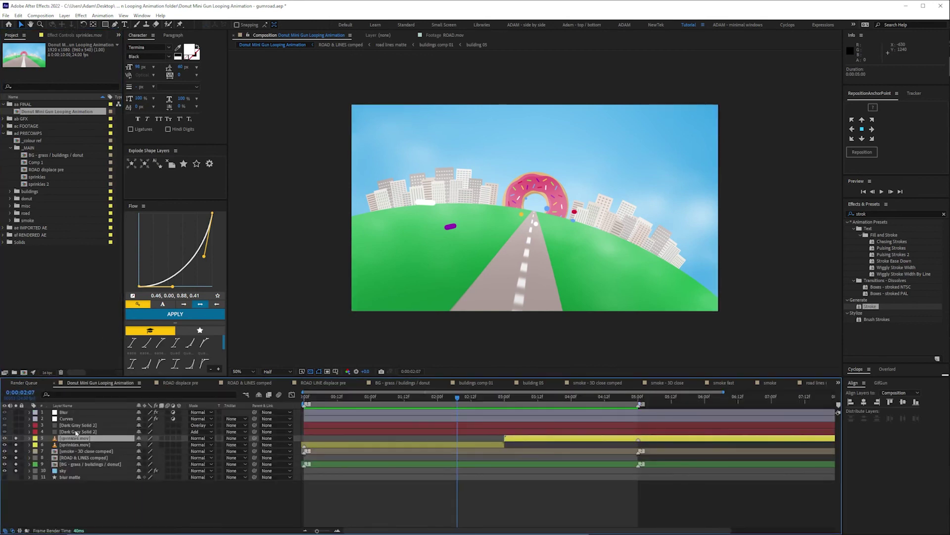
Preview the composite and turn off Solo on layers 4 and 5, the dark grey solid and sprinkles.
left_click(75, 431)
left_click(77, 438)
left_click(79, 489)
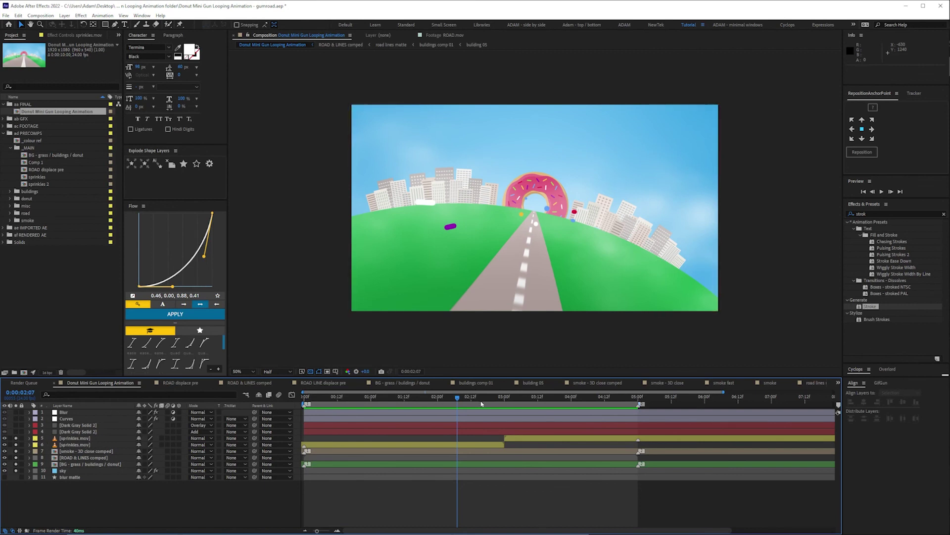
key("space")
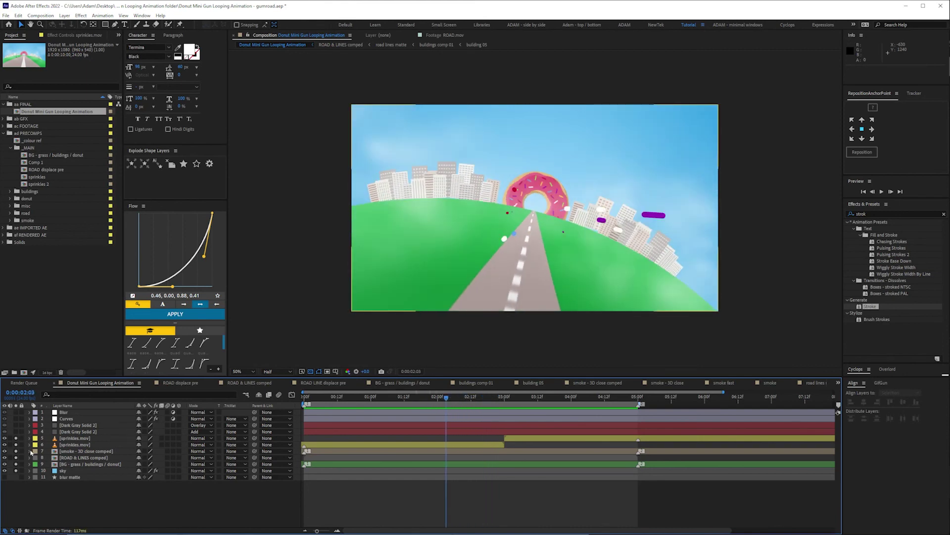
left_click(70, 426)
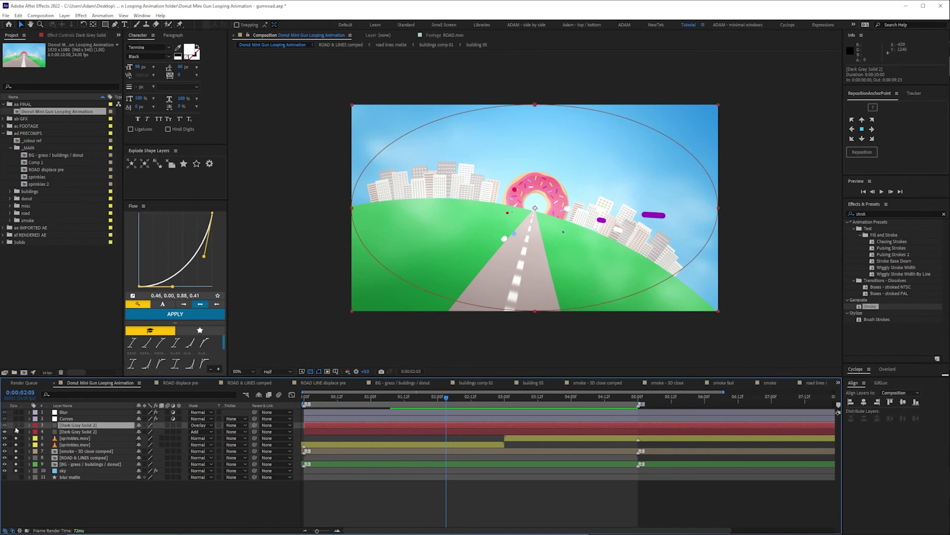
left_click(15, 430)
left_click_drag(17, 430, 17, 437)
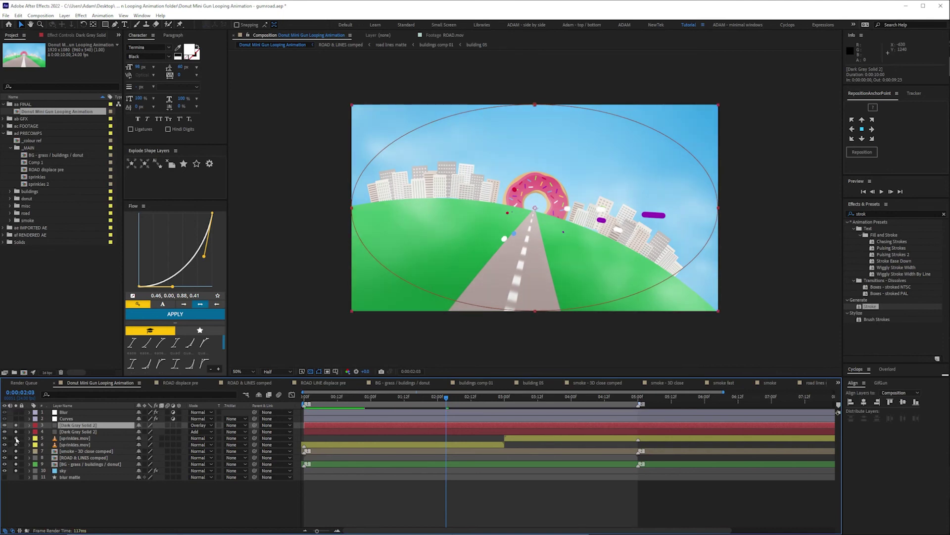
left_click(36, 419)
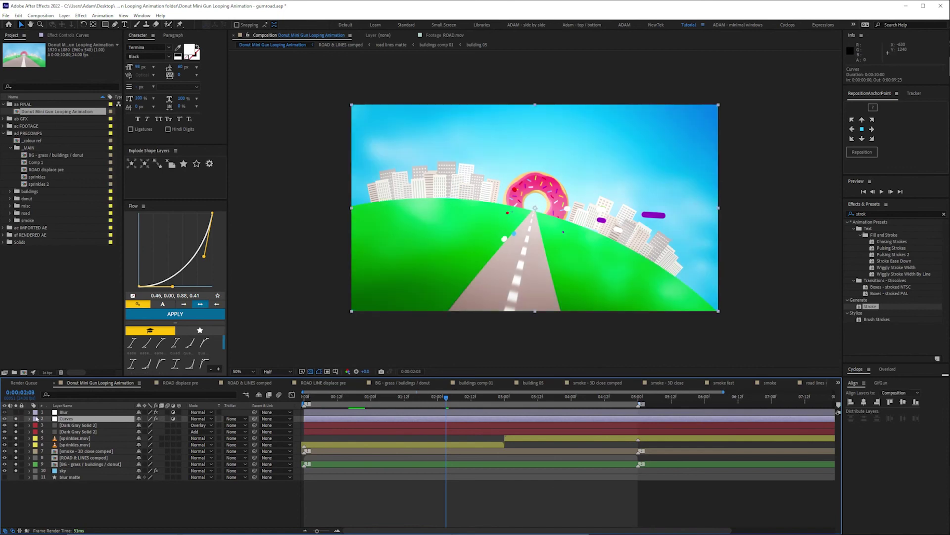
Review the Curves effect settings, then disable the Blur layer's Transform effect.
key("F3")
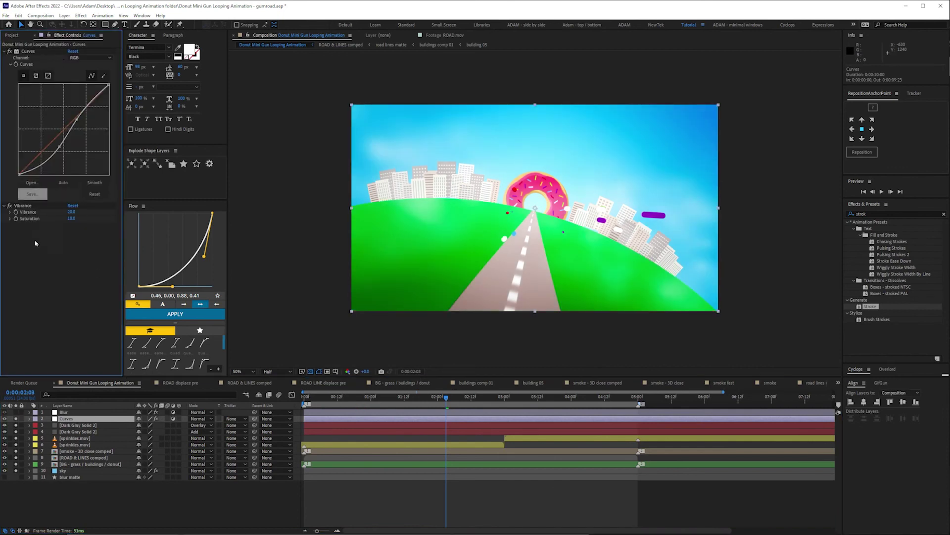
left_click(66, 413)
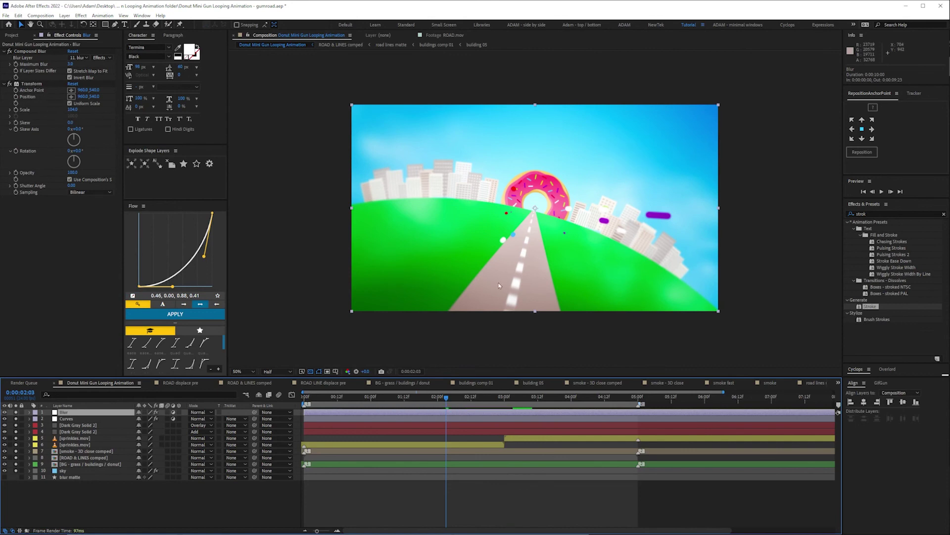
left_click(9, 83)
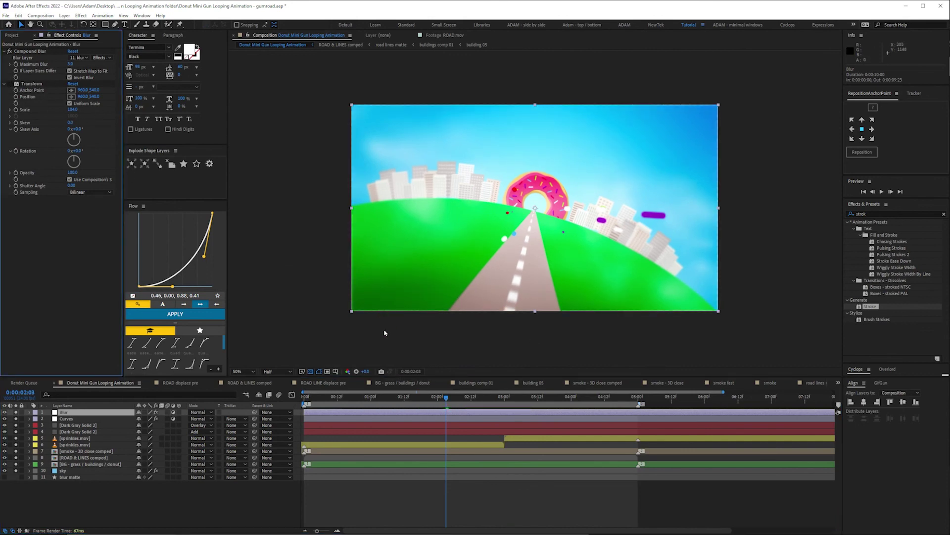